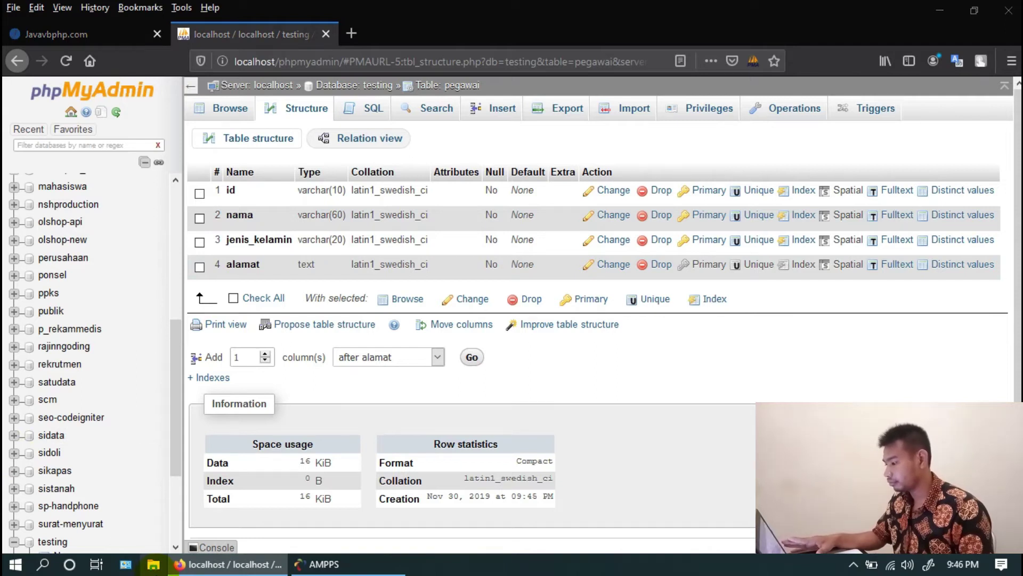
Open File Explorer and navigate to the D:\Ampps\www folder
{"action": "left_click", "coordinate": [154, 565]}
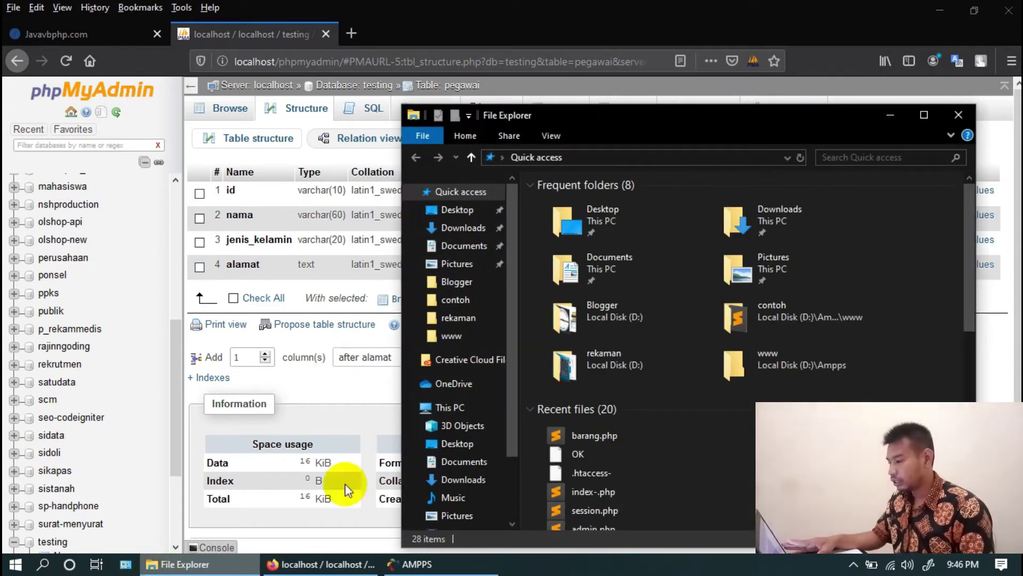
{"action": "left_click_drag", "start_coordinate": [513, 411], "coordinate": [513, 495]}
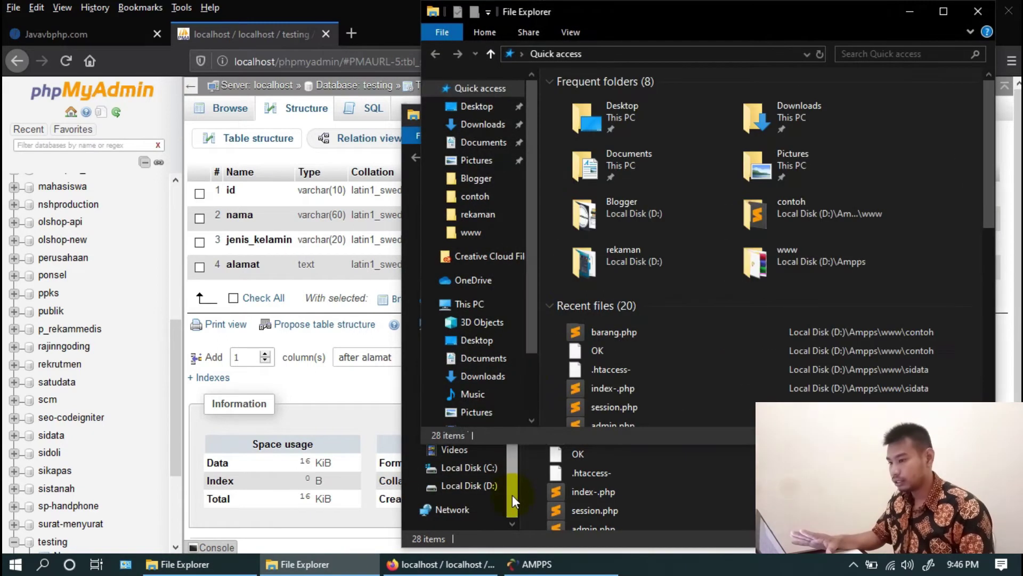
{"action": "left_click", "coordinate": [977, 17]}
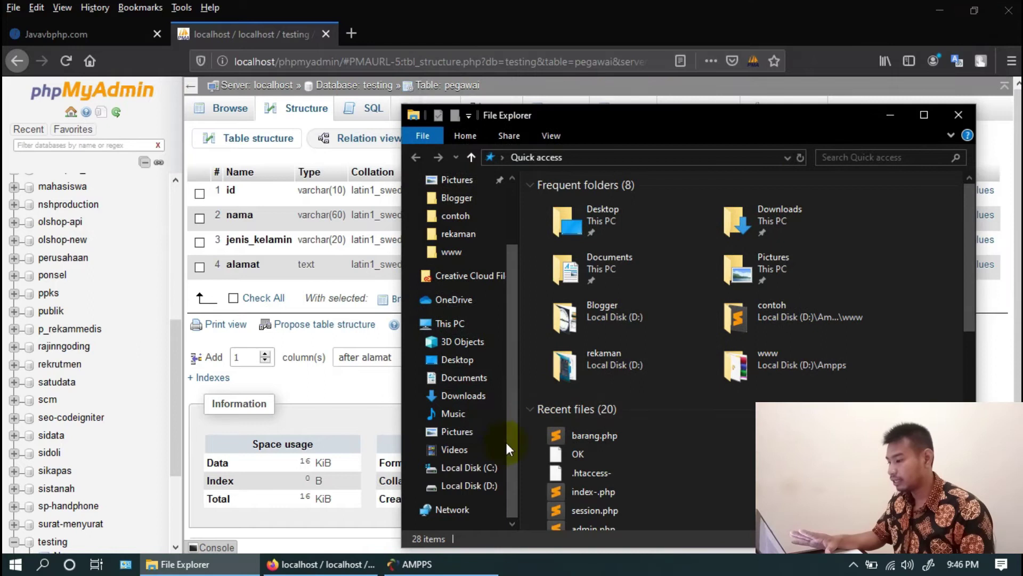
{"action": "left_click", "coordinate": [462, 488]}
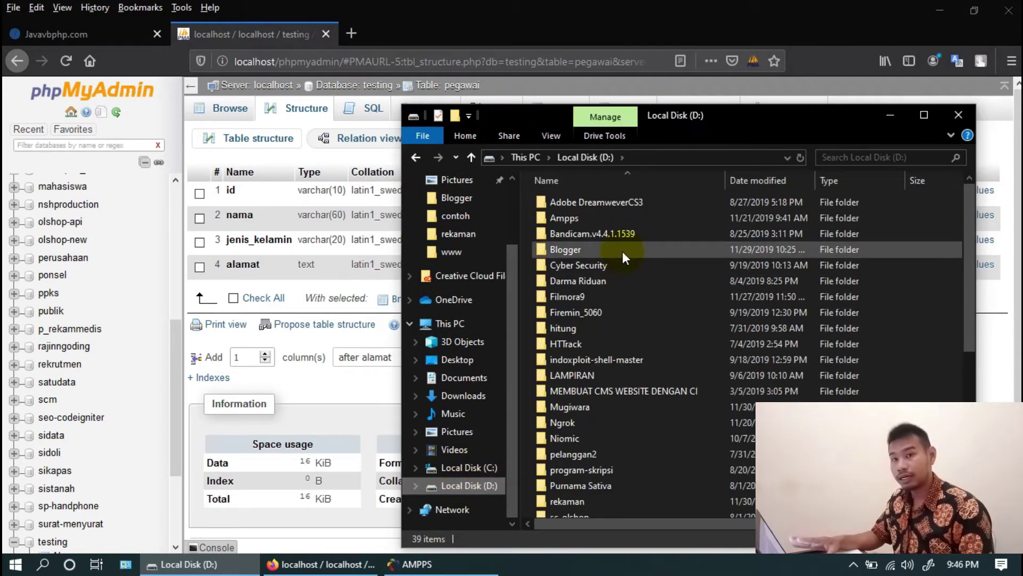
{"action": "left_click", "coordinate": [571, 220]}
{"action": "double_click", "coordinate": [572, 220]}
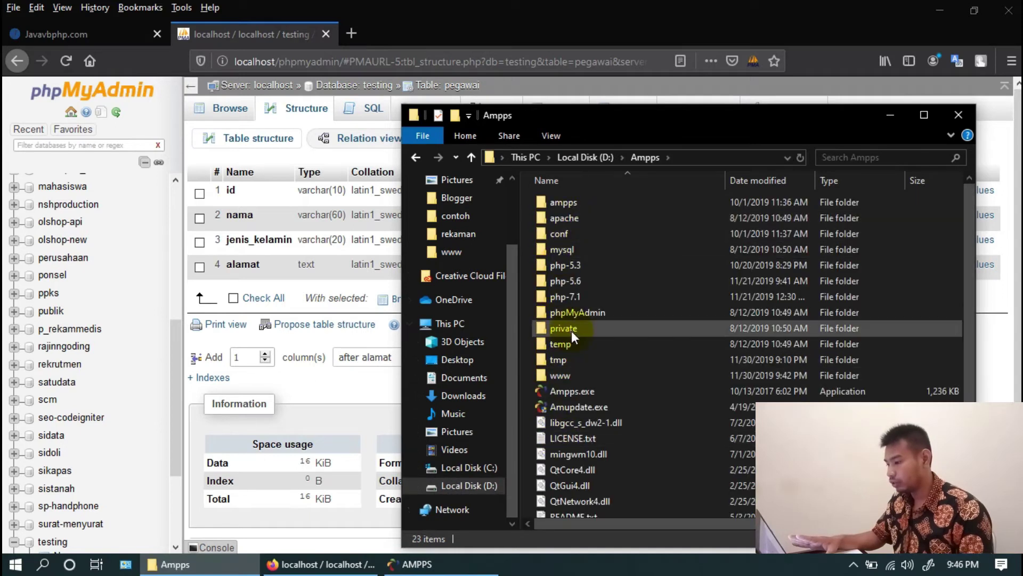
{"action": "double_click", "coordinate": [561, 377]}
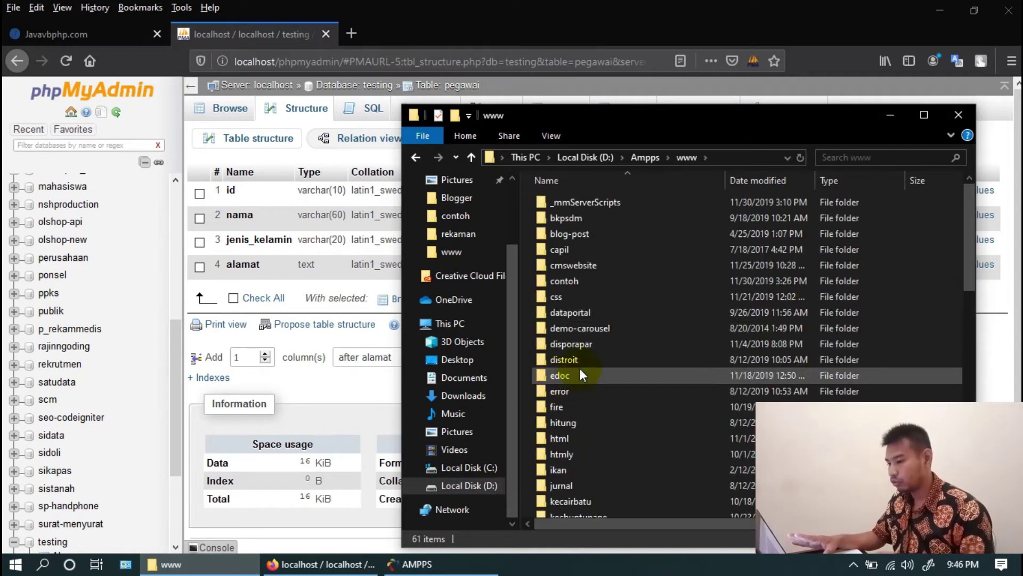
{"action": "right_click", "coordinate": [925, 308]}
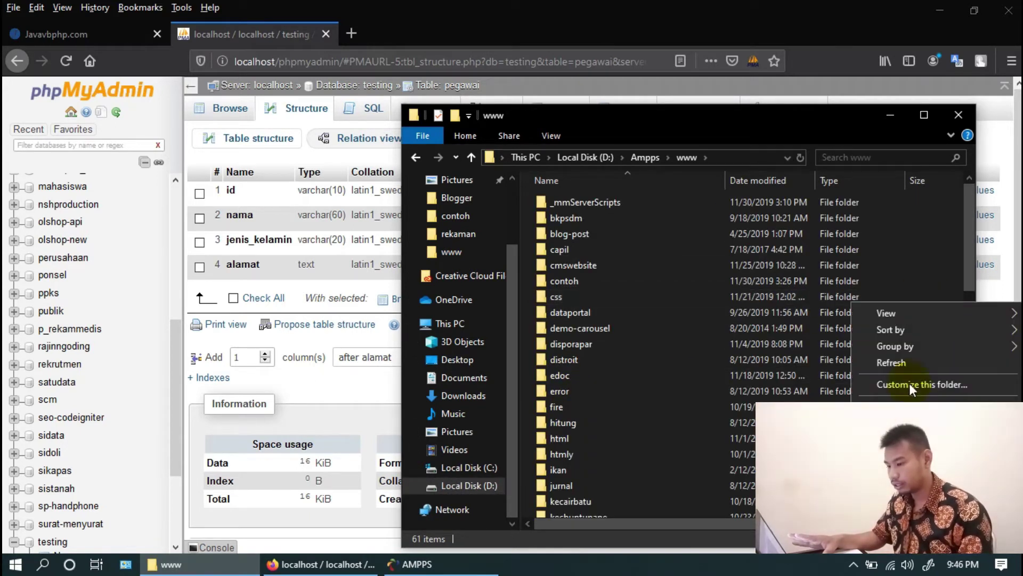
{"action": "mouse_move", "coordinate": [906, 482]}
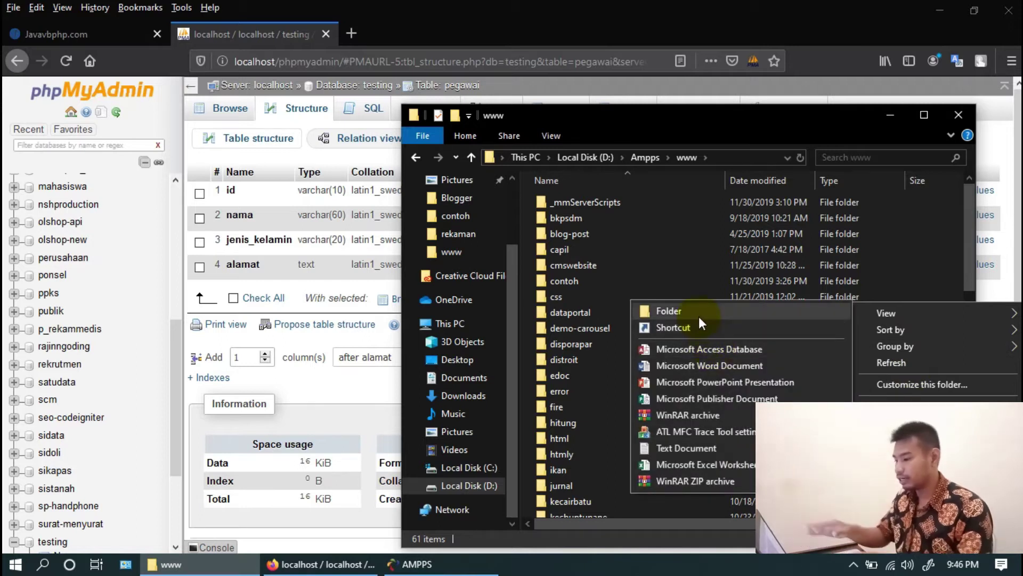
{"action": "left_click", "coordinate": [699, 318]}
{"action": "type", "text": "testin"}
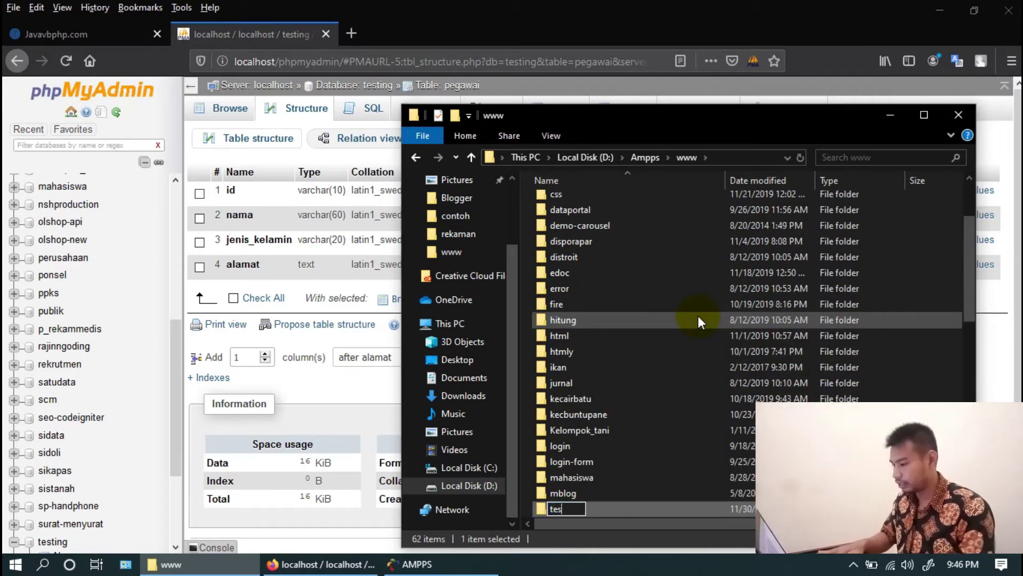
{"action": "key", "text": "Return"}
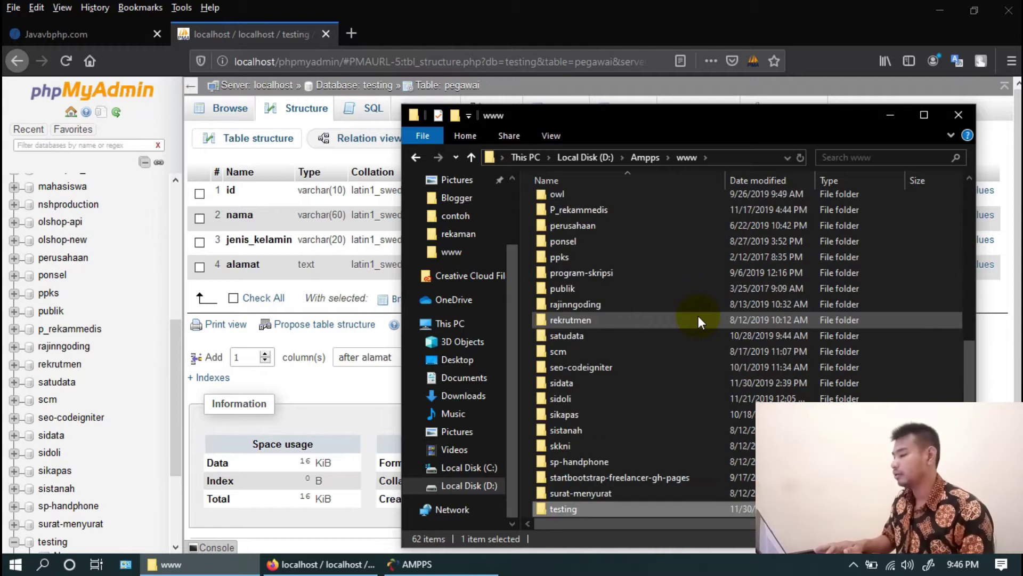
{"action": "left_click", "coordinate": [501, 89]}
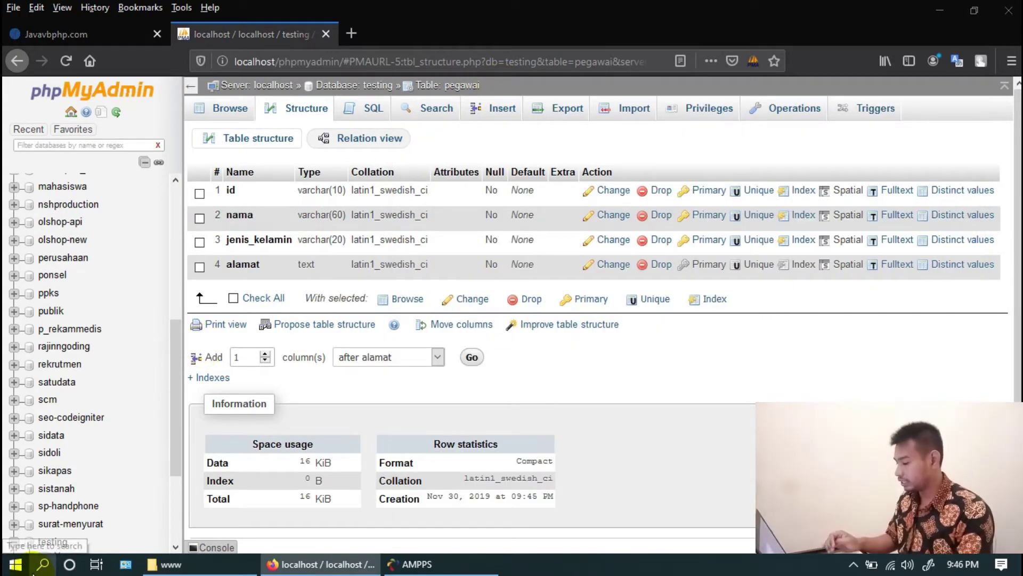
{"action": "left_click", "coordinate": [33, 571]}
Launch Dreamweaver CS3, dismiss the root folder warning, create a blank PHP page and bring up Save As
{"action": "type", "text": "ad"}
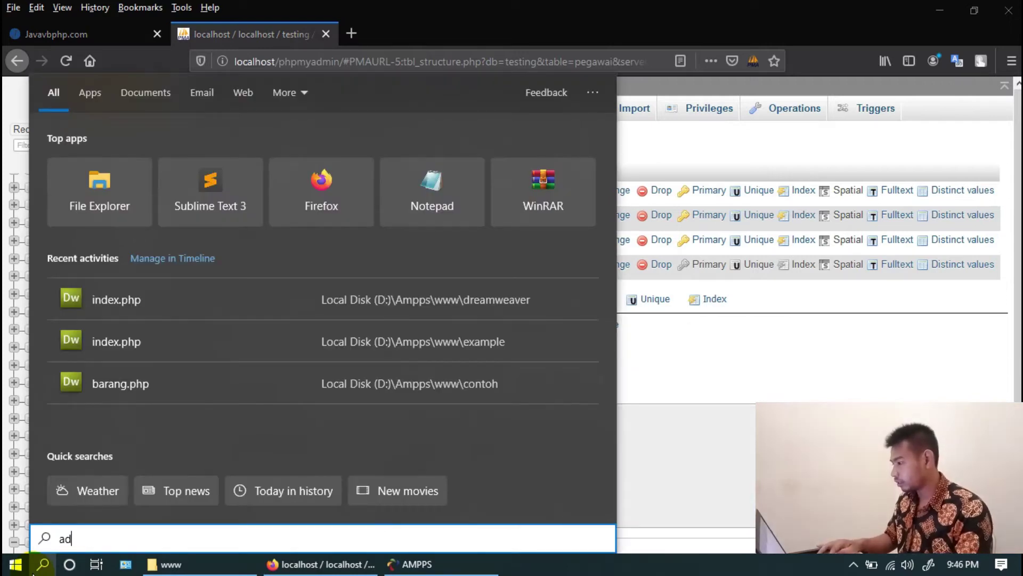
{"action": "left_click", "coordinate": [158, 170]}
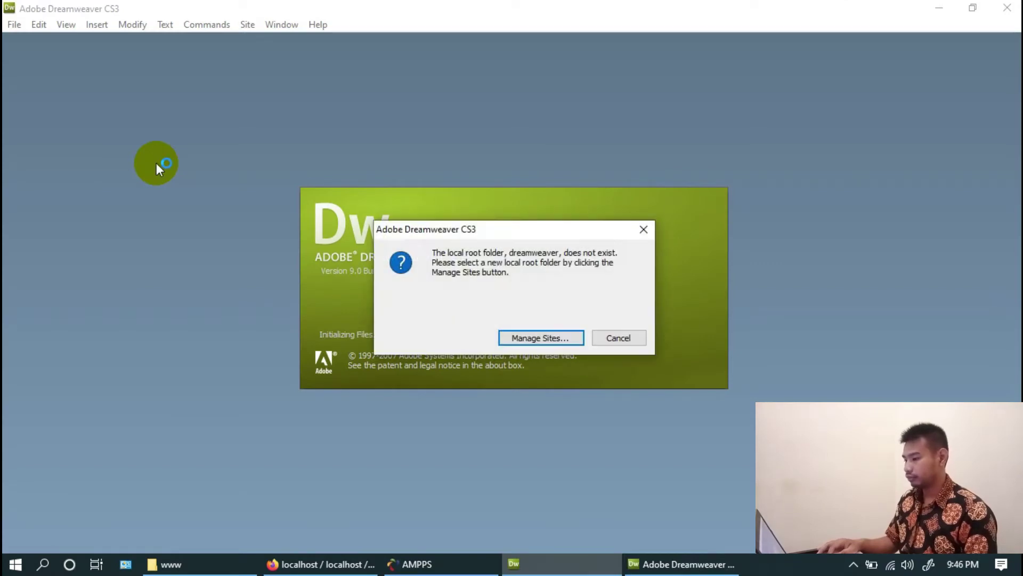
{"action": "left_click", "coordinate": [613, 338]}
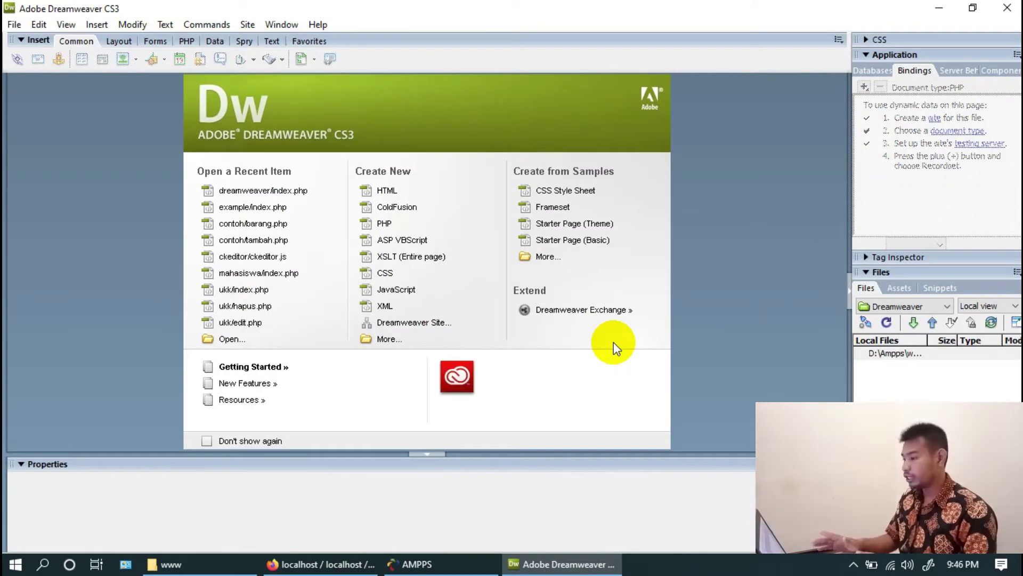
{"action": "left_click", "coordinate": [381, 225]}
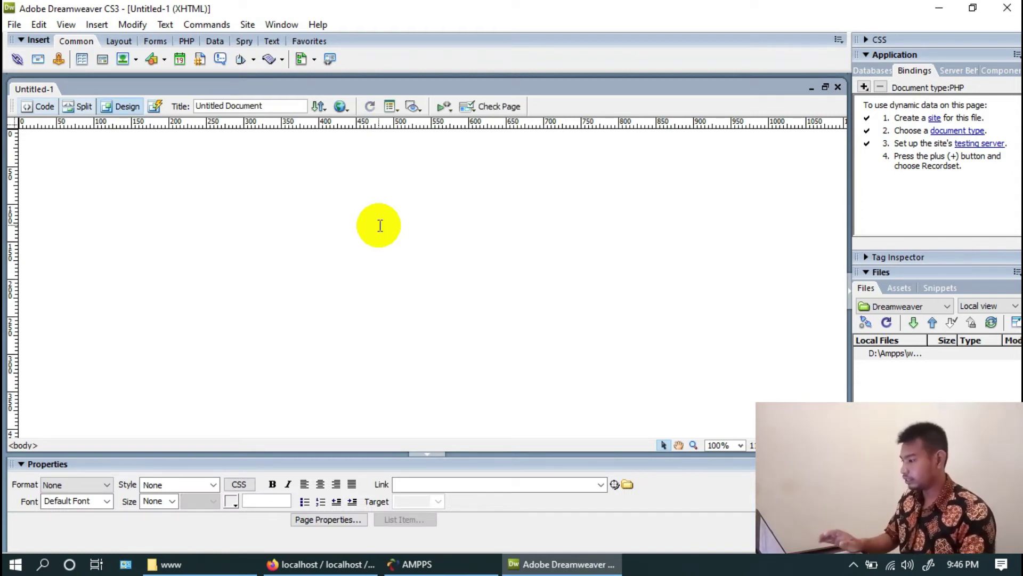
{"action": "key", "text": "ctrl+s"}
{"action": "left_click", "coordinate": [520, 123]}
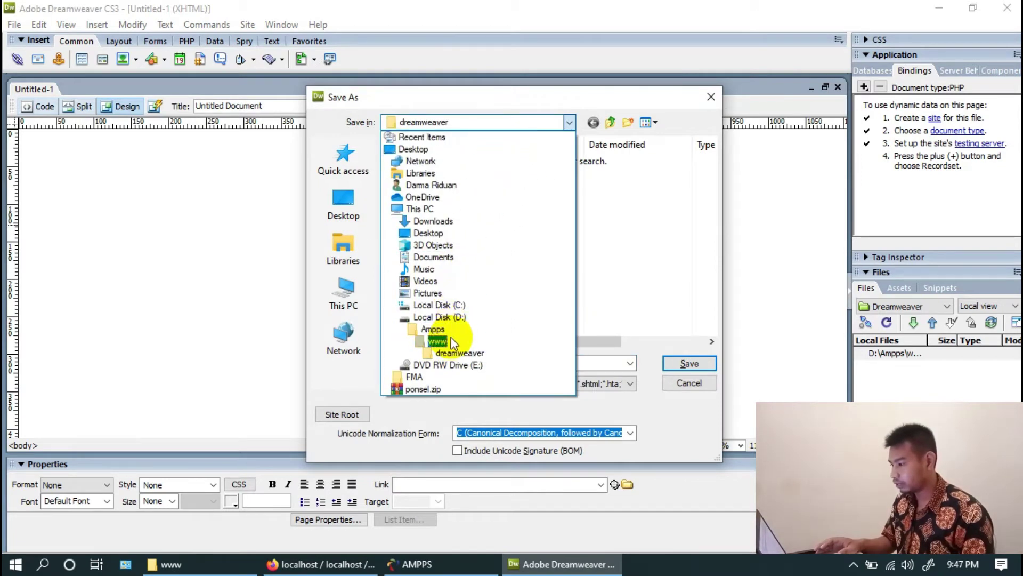
Browse to D:\Ampps\www\testing and save the page under the file name index.php
{"action": "left_click", "coordinate": [438, 341]}
{"action": "left_click", "coordinate": [438, 246]}
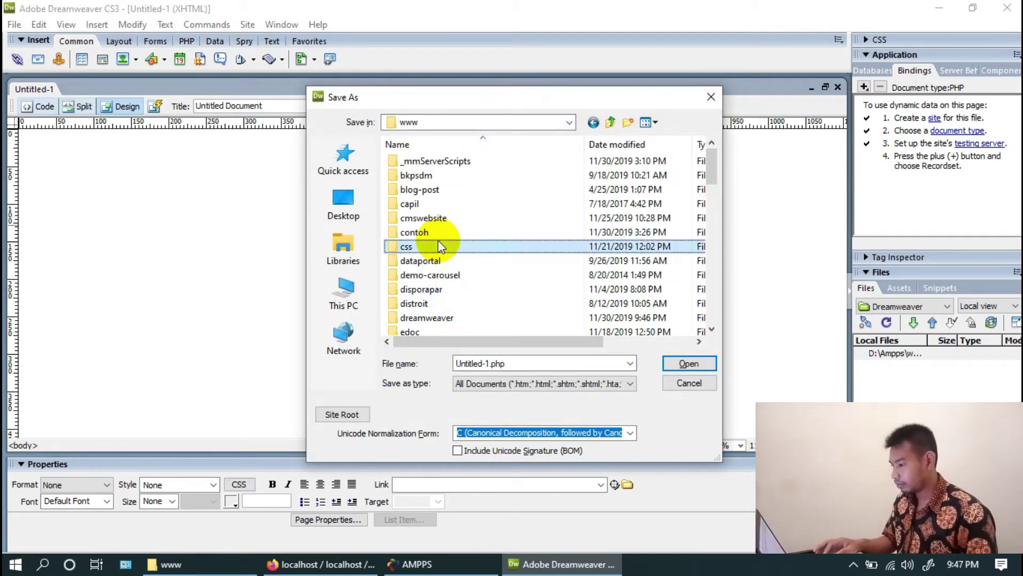
{"action": "key", "text": "t"}
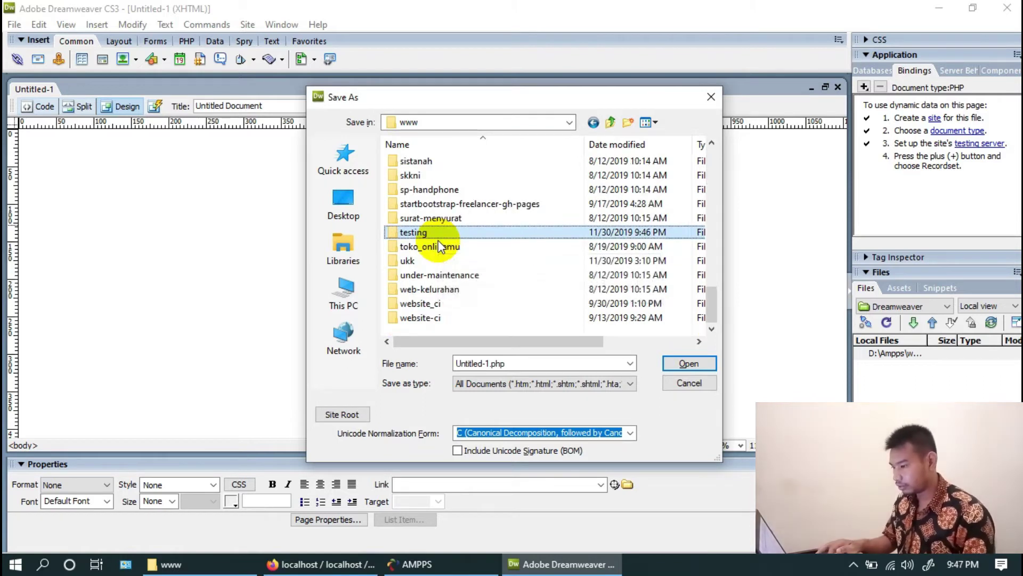
{"action": "left_click", "coordinate": [688, 364]}
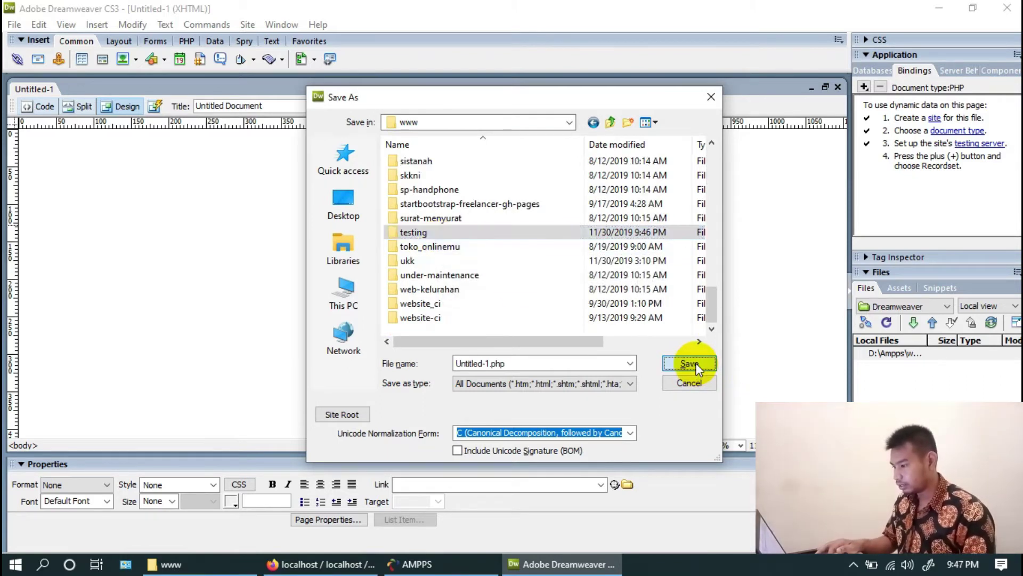
{"action": "left_click", "coordinate": [492, 364]}
{"action": "key", "text": "BackSpace"}
{"action": "key", "text": "BackSpace"}
{"action": "key", "text": "BackSpace"}
{"action": "key", "text": "BackSpace"}
{"action": "key", "text": "BackSpace"}
{"action": "key", "text": "BackSpace"}
{"action": "key", "text": "BackSpace"}
{"action": "key", "text": "BackSpace"}
{"action": "key", "text": "BackSpace"}
{"action": "key", "text": "BackSpace"}
{"action": "type", "text": "index"}
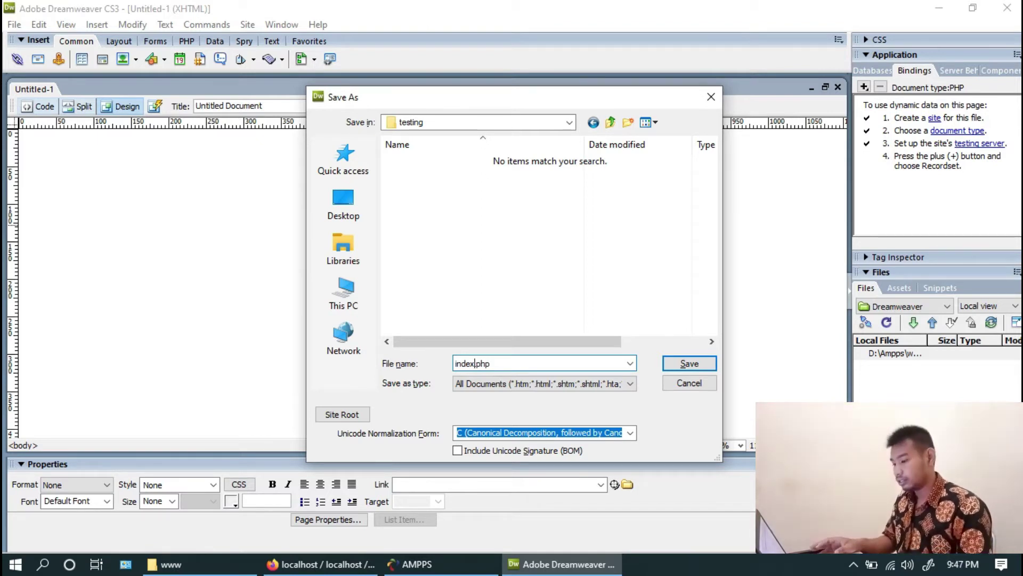
{"action": "key", "text": "Return"}
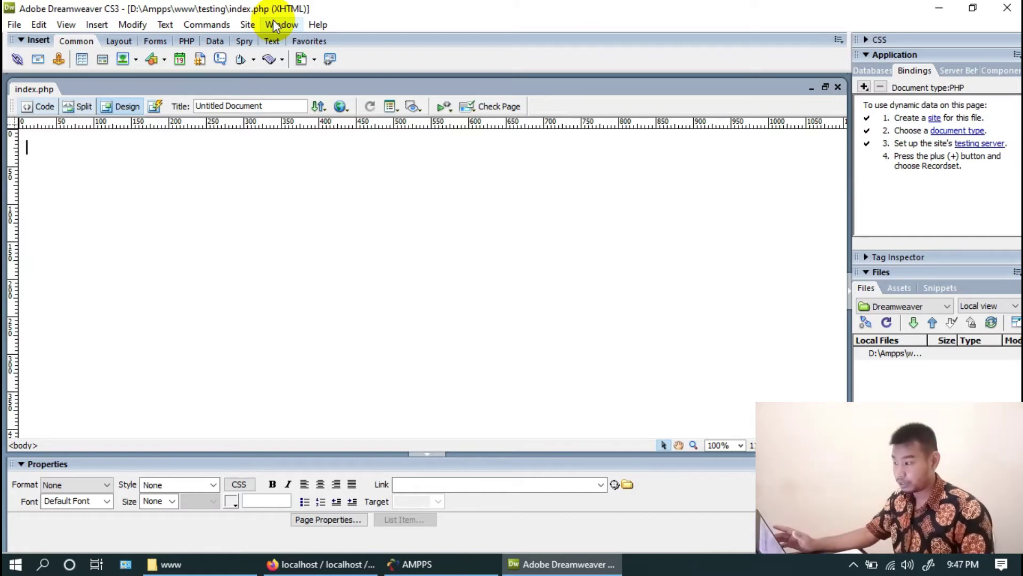
Start a new site named Testing using the PHP MySQL server technology
{"action": "left_click", "coordinate": [246, 24]}
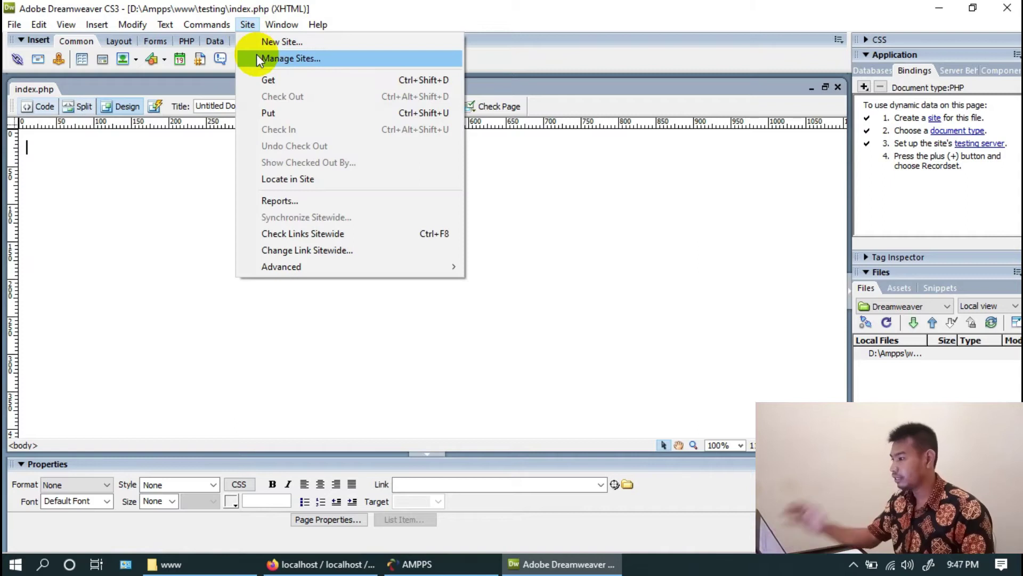
{"action": "left_click", "coordinate": [260, 45]}
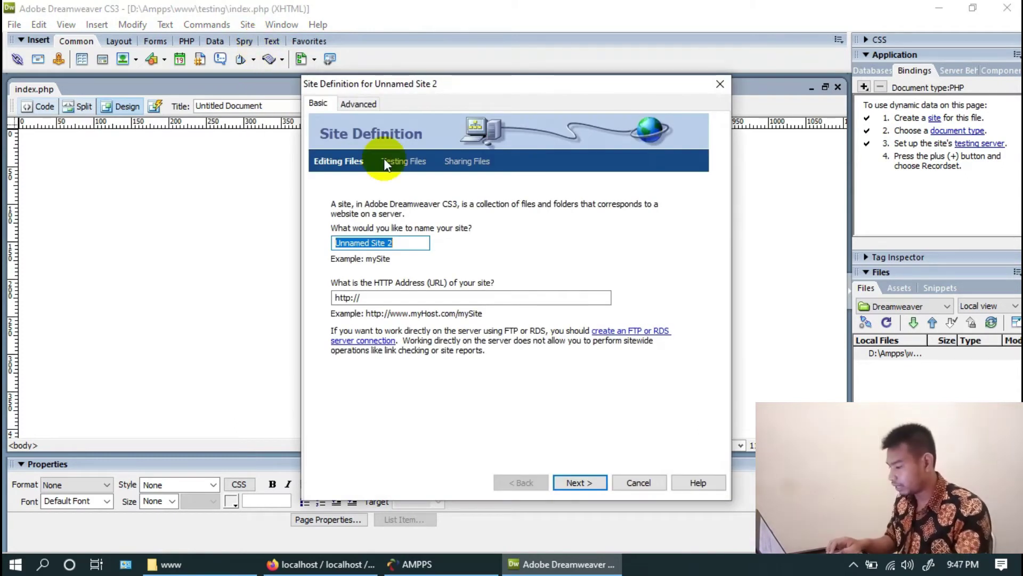
{"action": "type", "text": "Testing"}
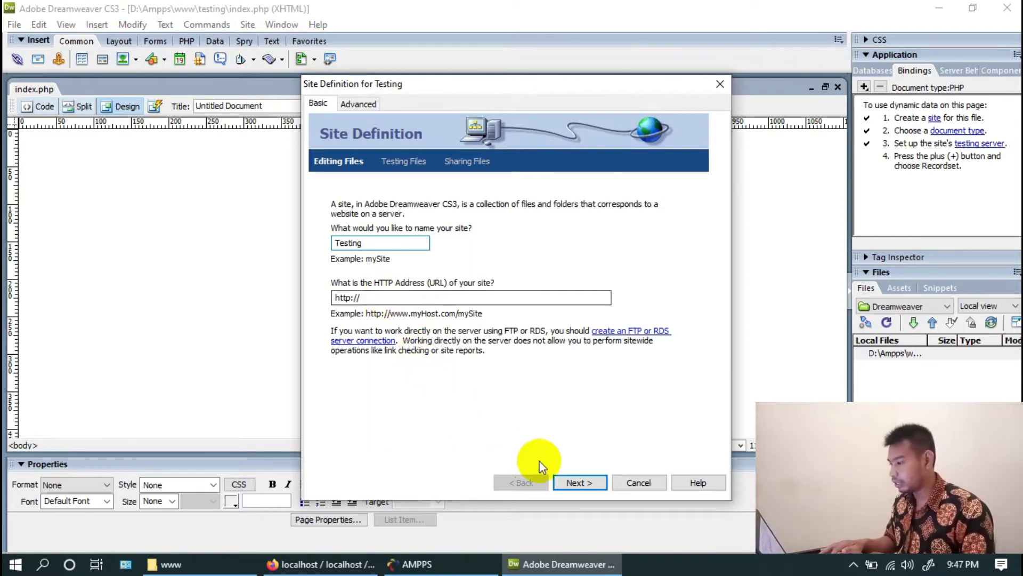
{"action": "left_click", "coordinate": [578, 484]}
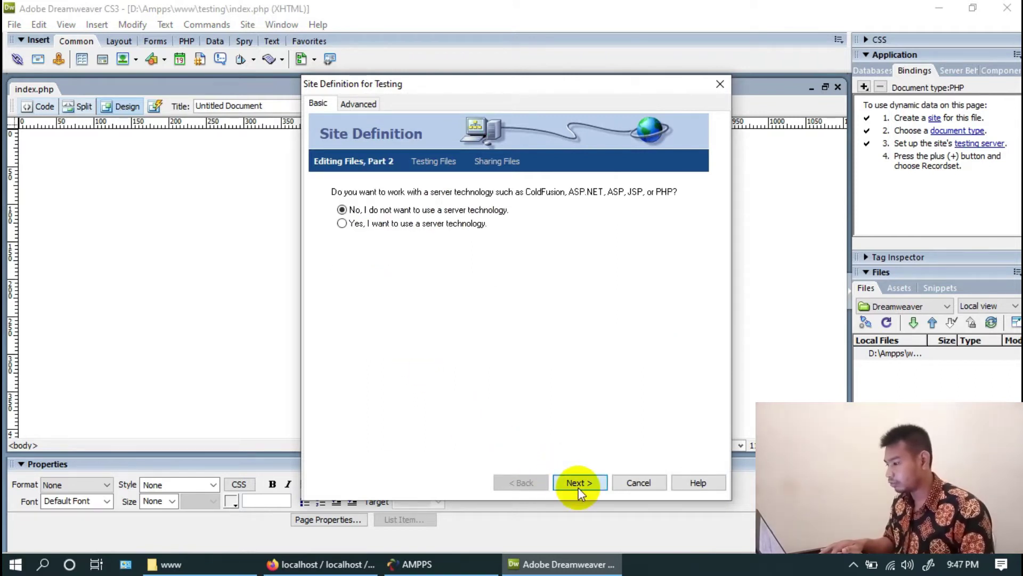
{"action": "left_click", "coordinate": [342, 223]}
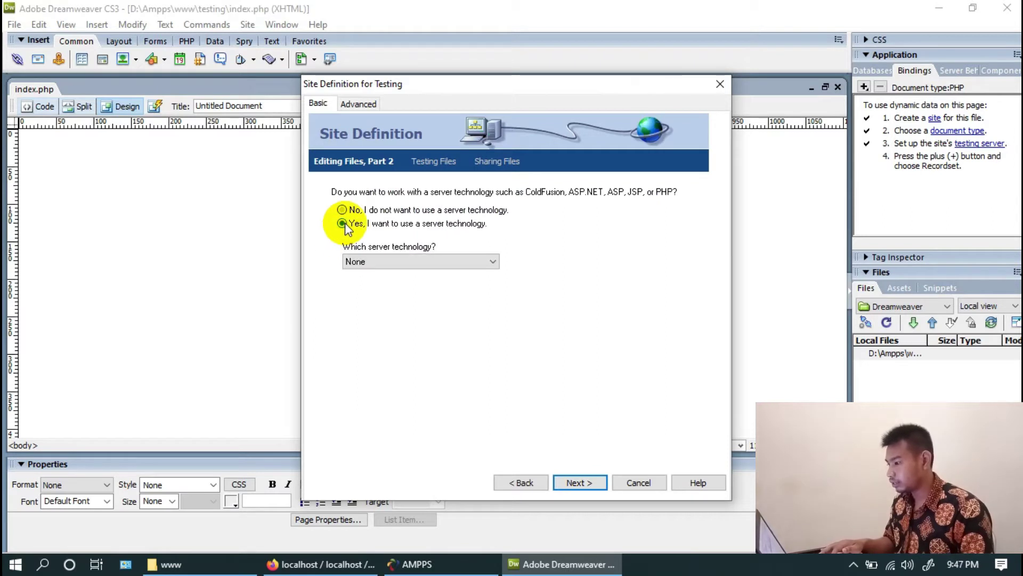
{"action": "left_click", "coordinate": [392, 260]}
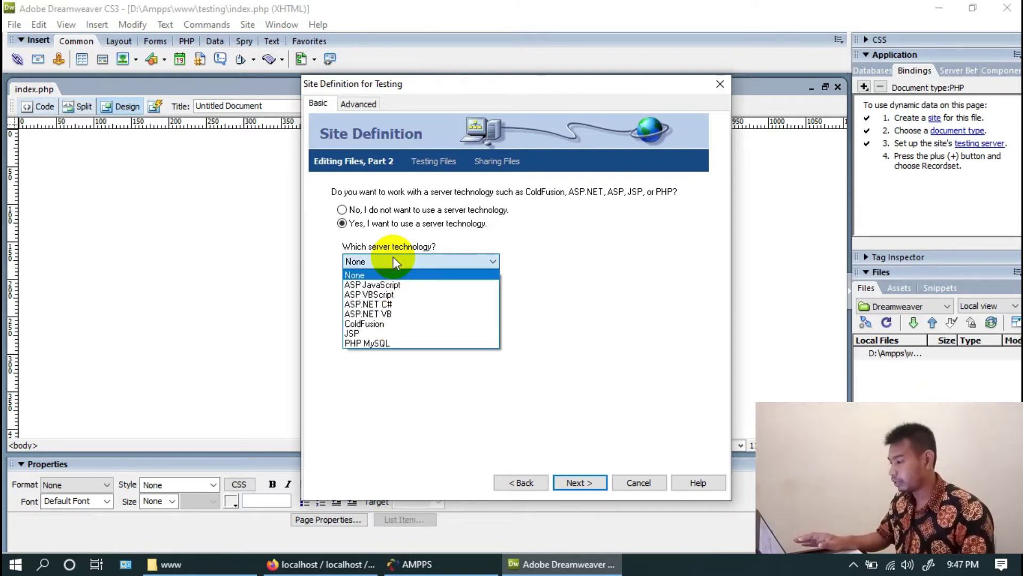
{"action": "left_click", "coordinate": [392, 342]}
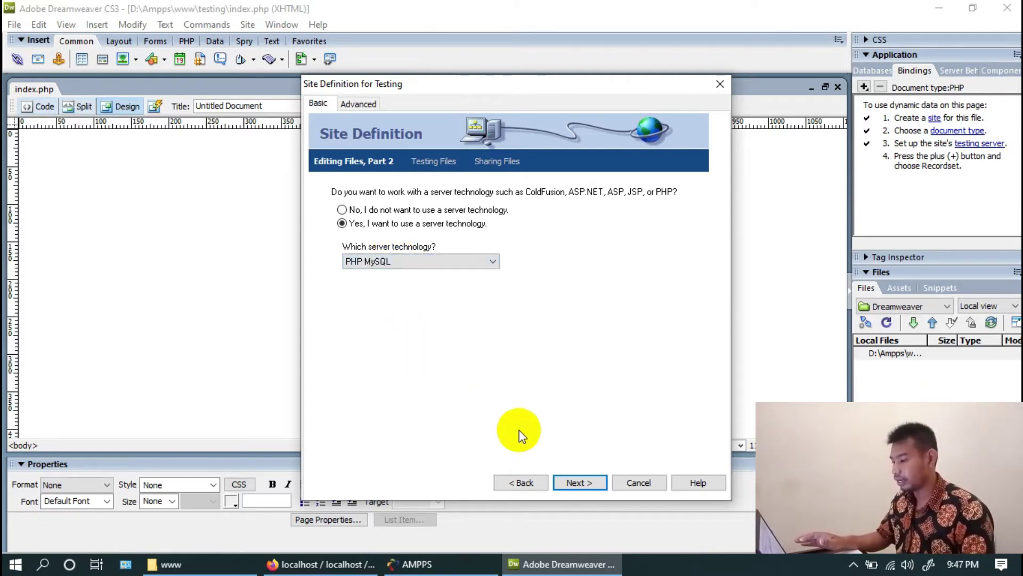
{"action": "left_click", "coordinate": [581, 483]}
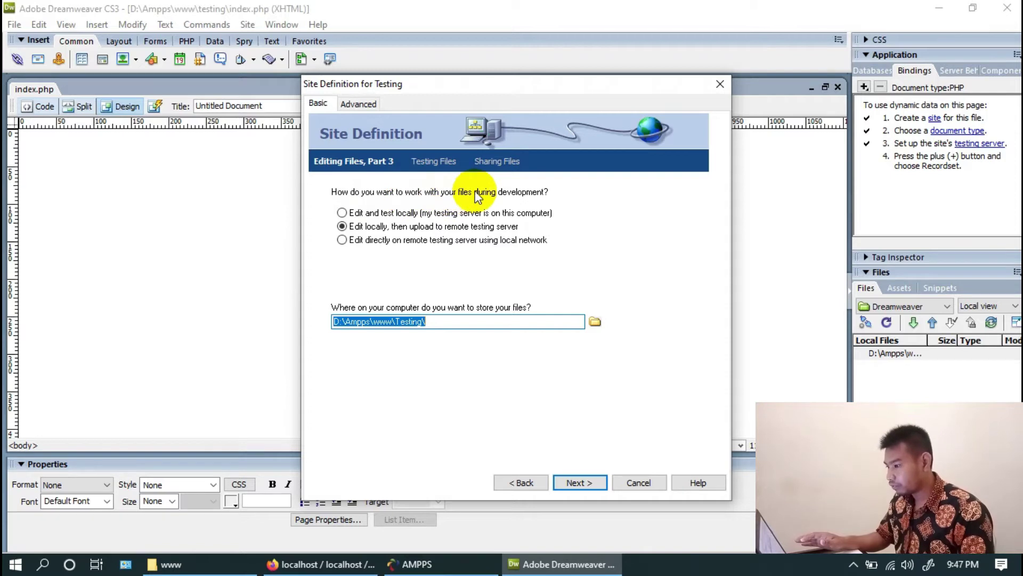
Edit directly on the testing server, with the site folder set to D:\Ampps\www\testing
{"action": "left_click", "coordinate": [344, 241]}
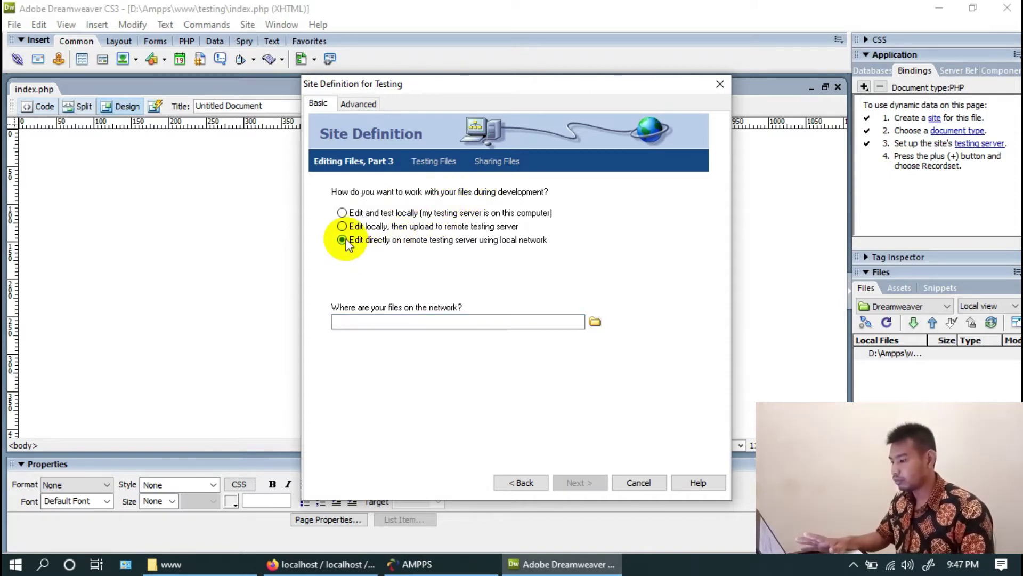
{"action": "left_click", "coordinate": [595, 323]}
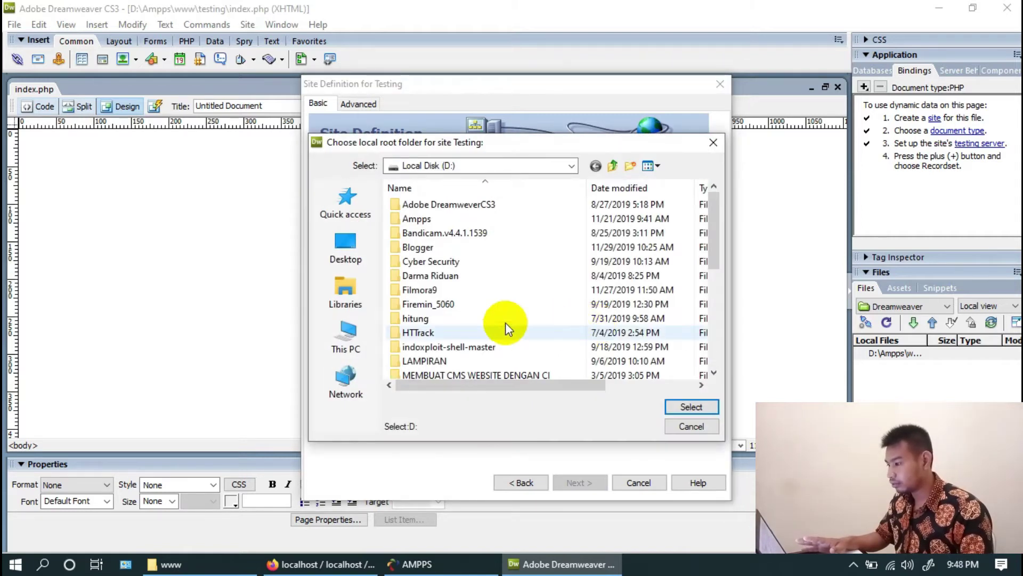
{"action": "double_click", "coordinate": [440, 216]}
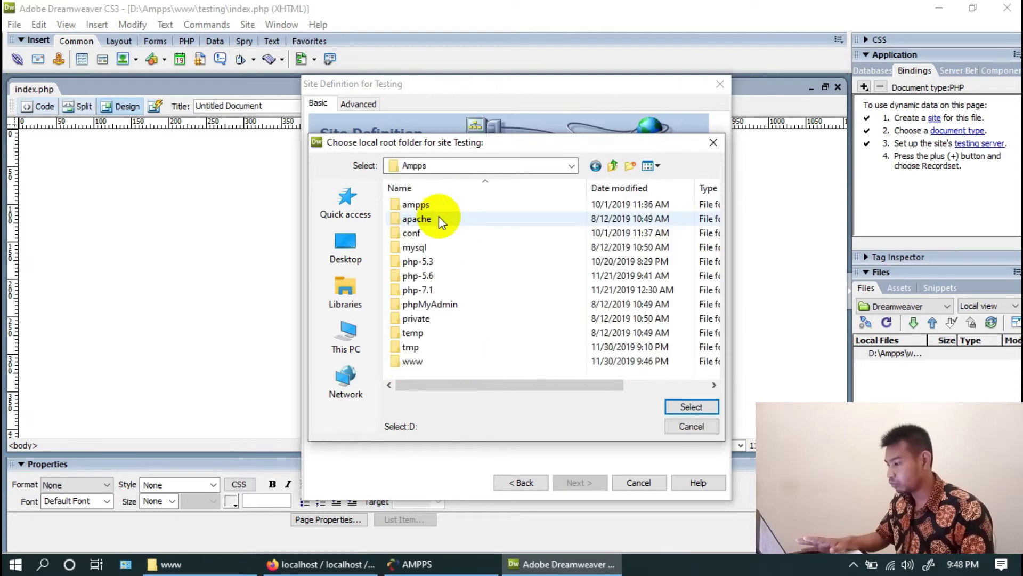
{"action": "double_click", "coordinate": [416, 361]}
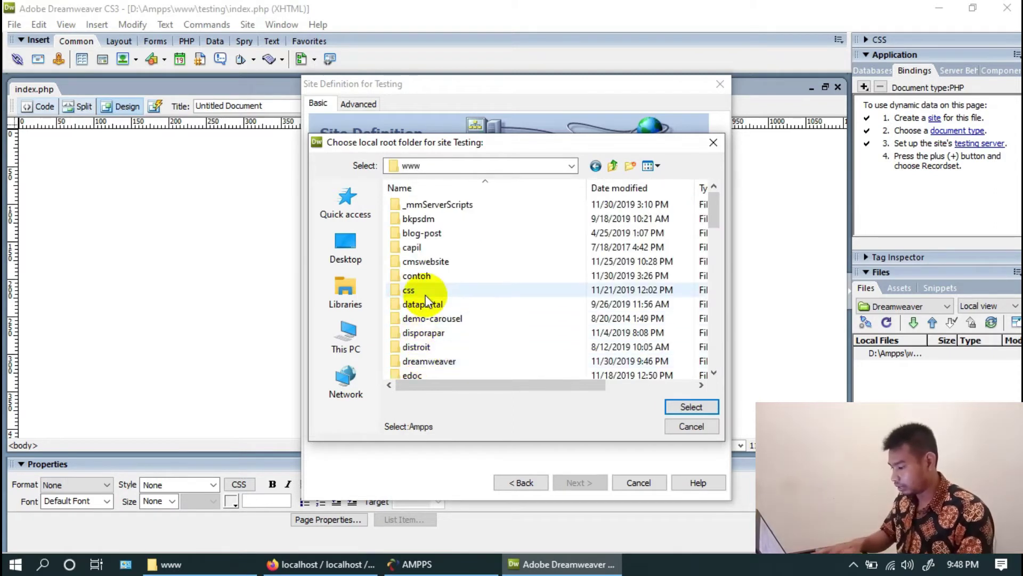
{"action": "key", "text": "t"}
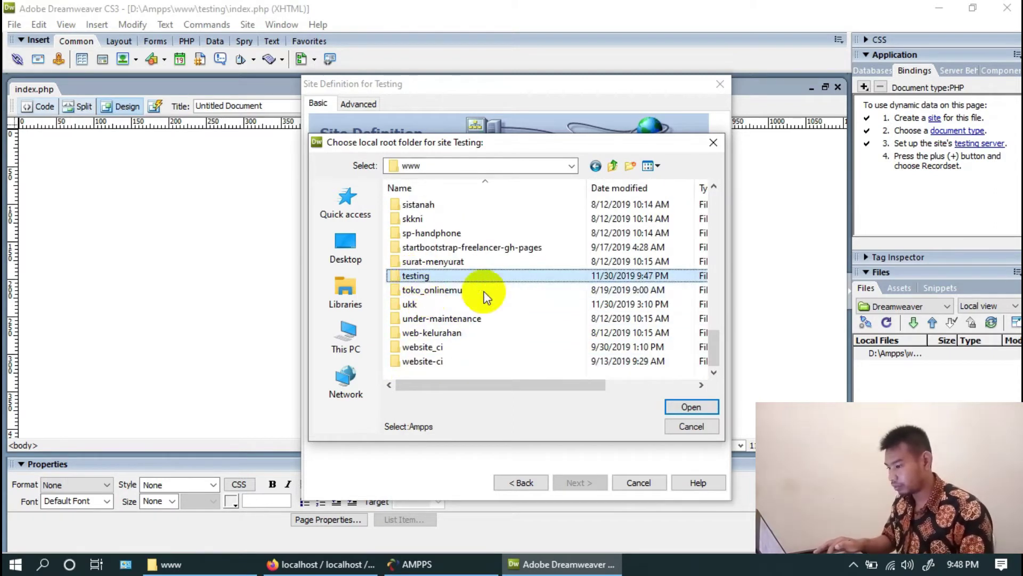
{"action": "left_click", "coordinate": [702, 407]}
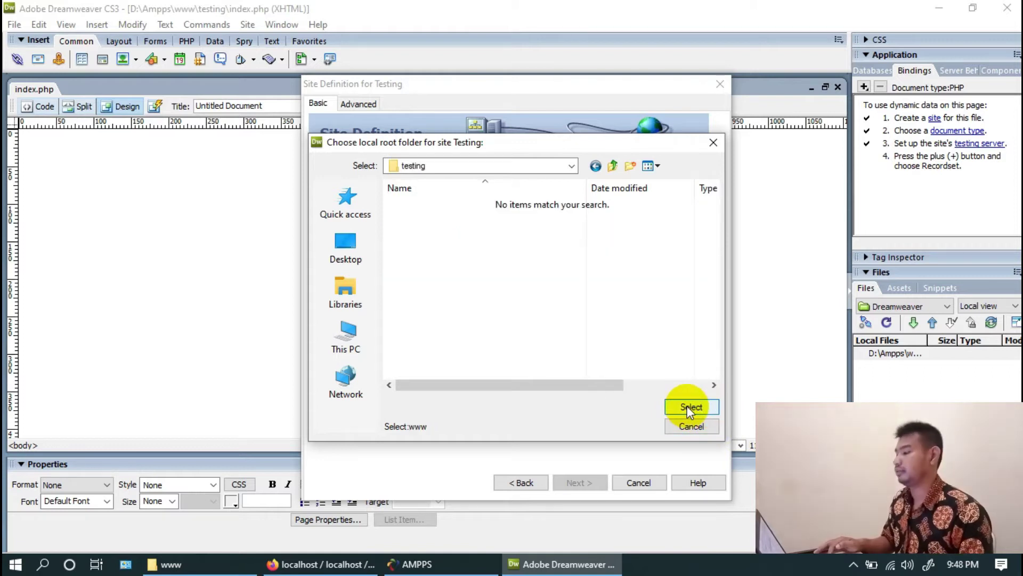
{"action": "left_click", "coordinate": [690, 407]}
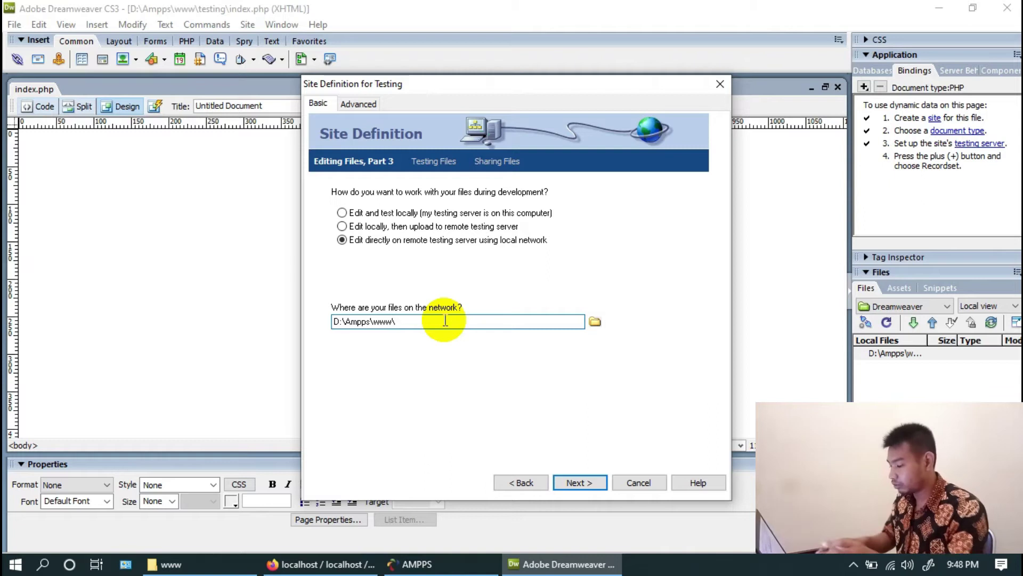
{"action": "type", "text": "testing"}
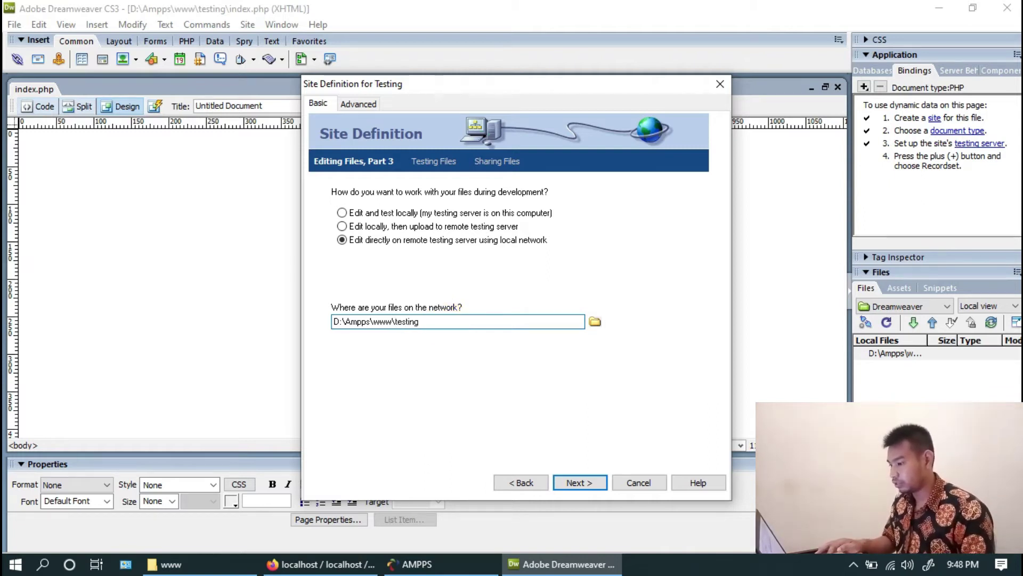
{"action": "left_click", "coordinate": [580, 481]}
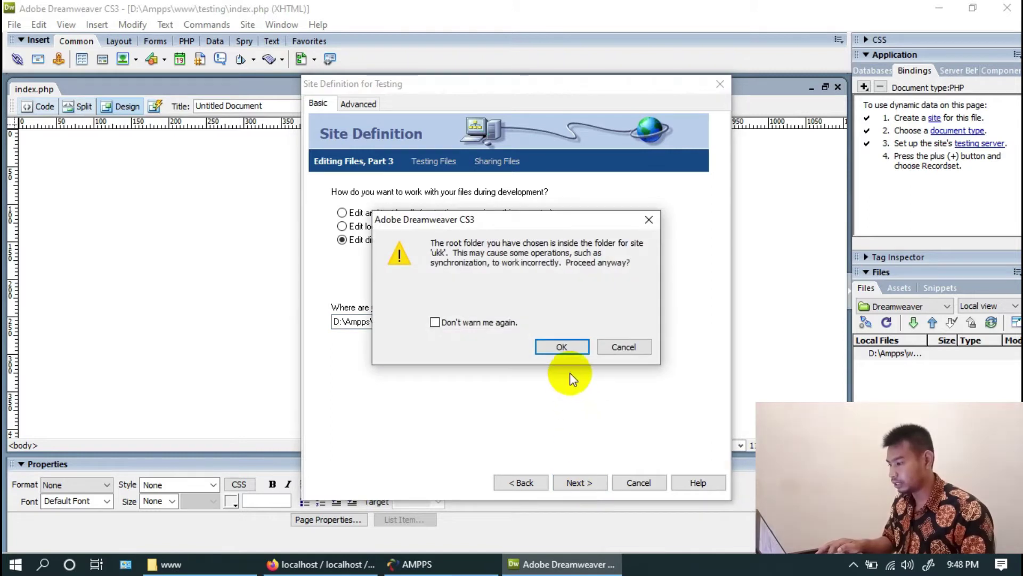
{"action": "left_click", "coordinate": [564, 347]}
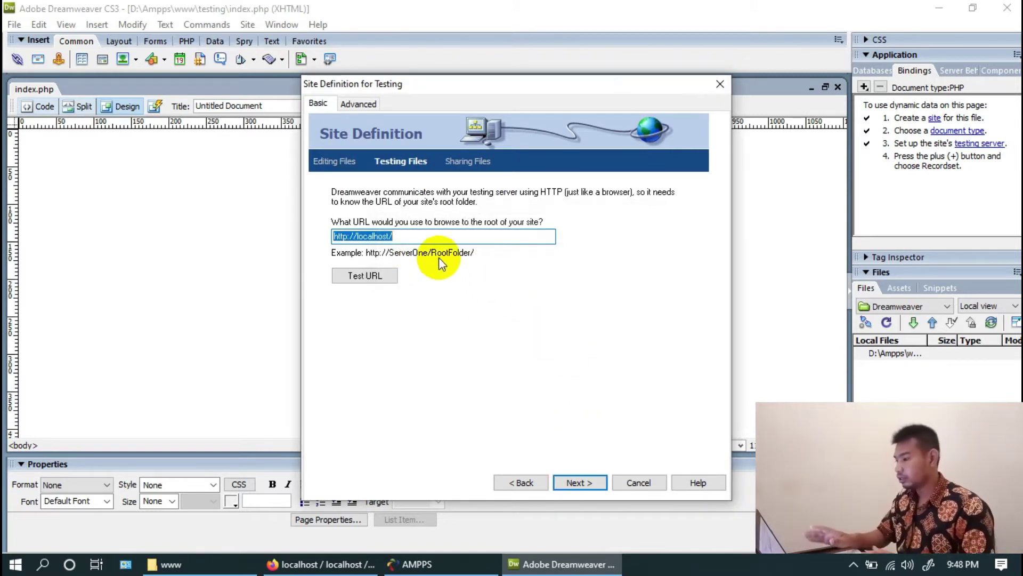
{"action": "left_click", "coordinate": [431, 240]}
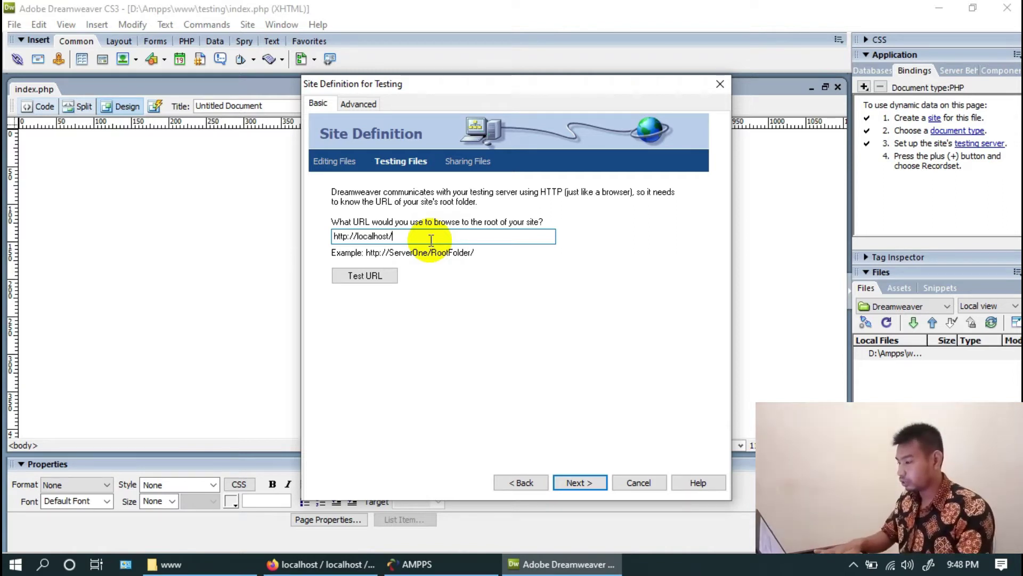
{"action": "type", "text": "testing"}
{"action": "left_click", "coordinate": [349, 276]}
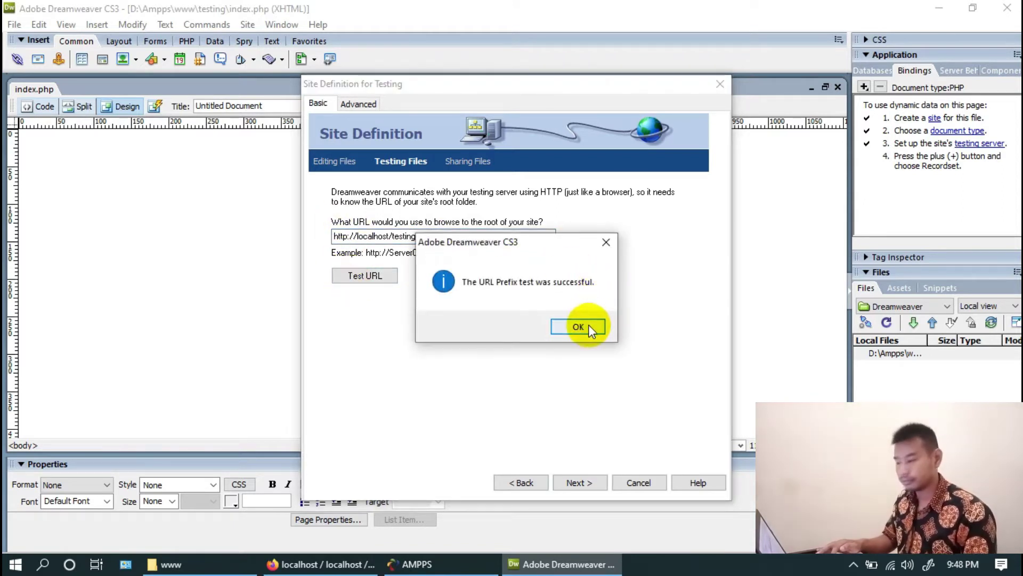
{"action": "left_click", "coordinate": [588, 325]}
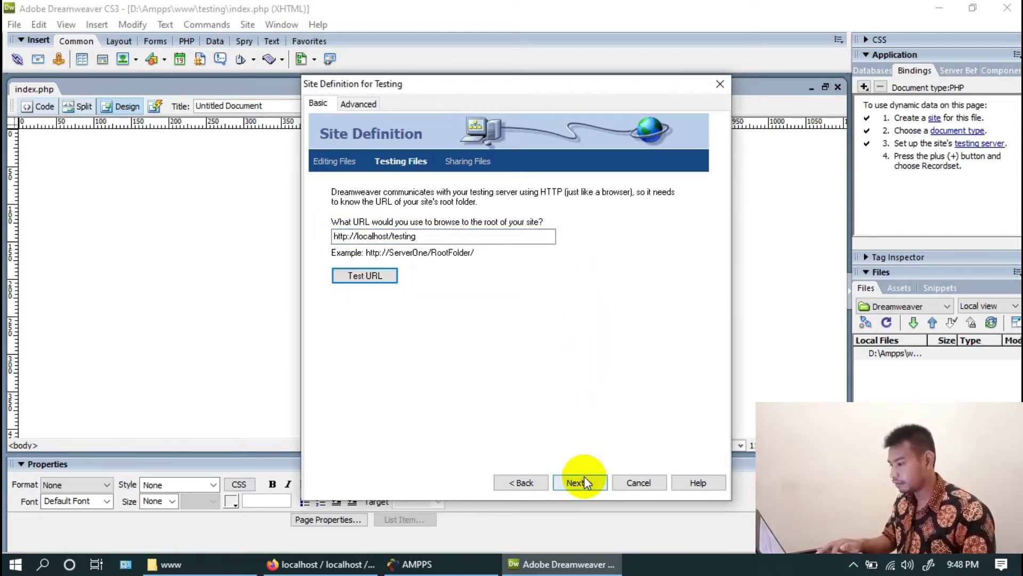
{"action": "left_click", "coordinate": [586, 482]}
{"action": "left_click", "coordinate": [554, 348]}
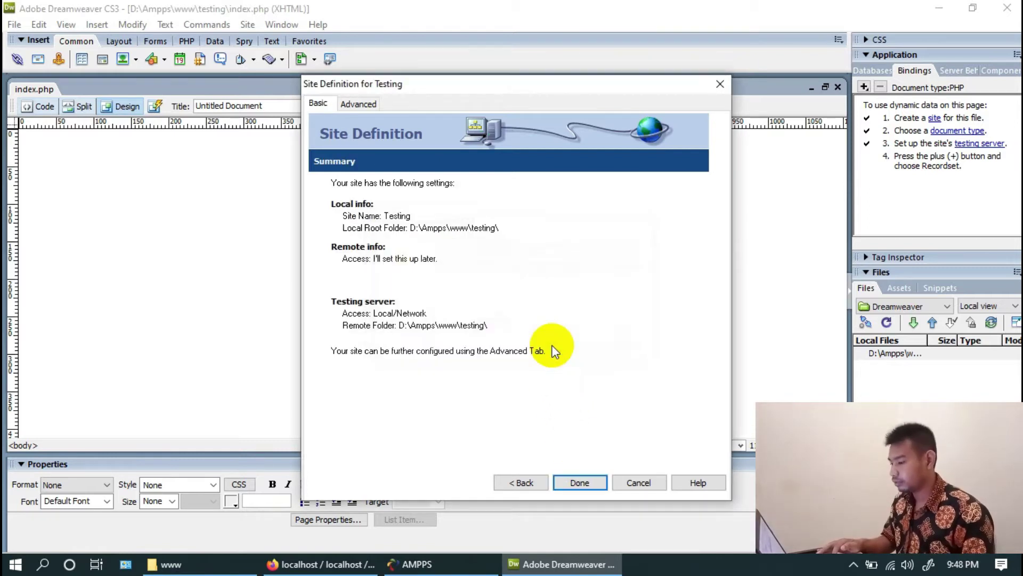
{"action": "left_click", "coordinate": [581, 484]}
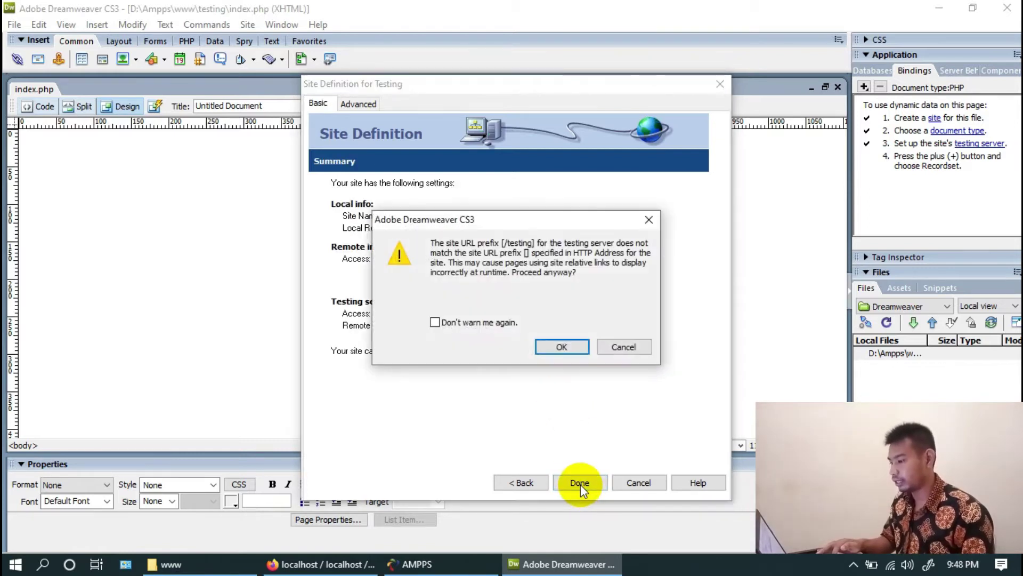
{"action": "left_click", "coordinate": [557, 346]}
{"action": "left_click", "coordinate": [556, 347]}
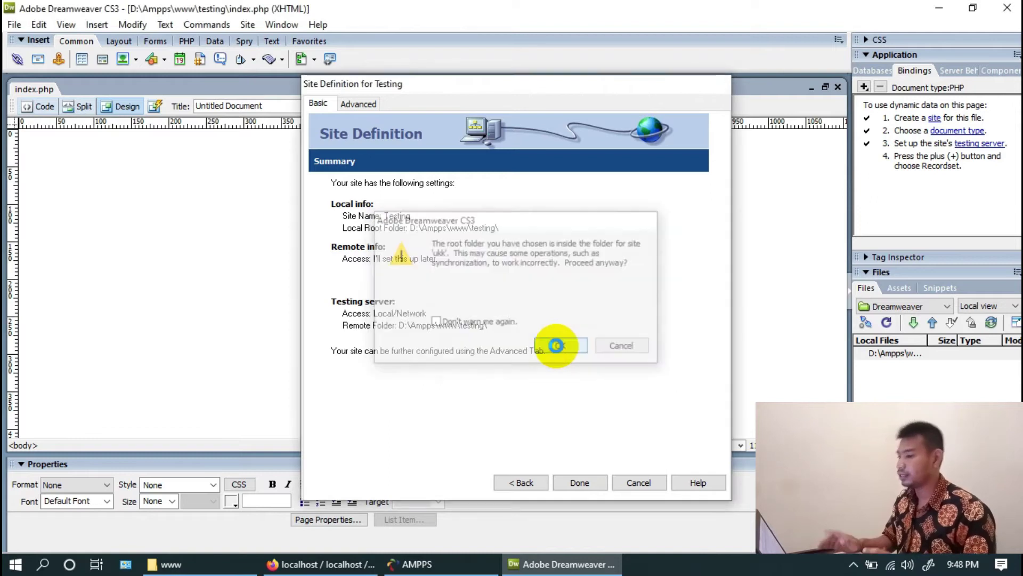
{"action": "left_click", "coordinate": [558, 347]}
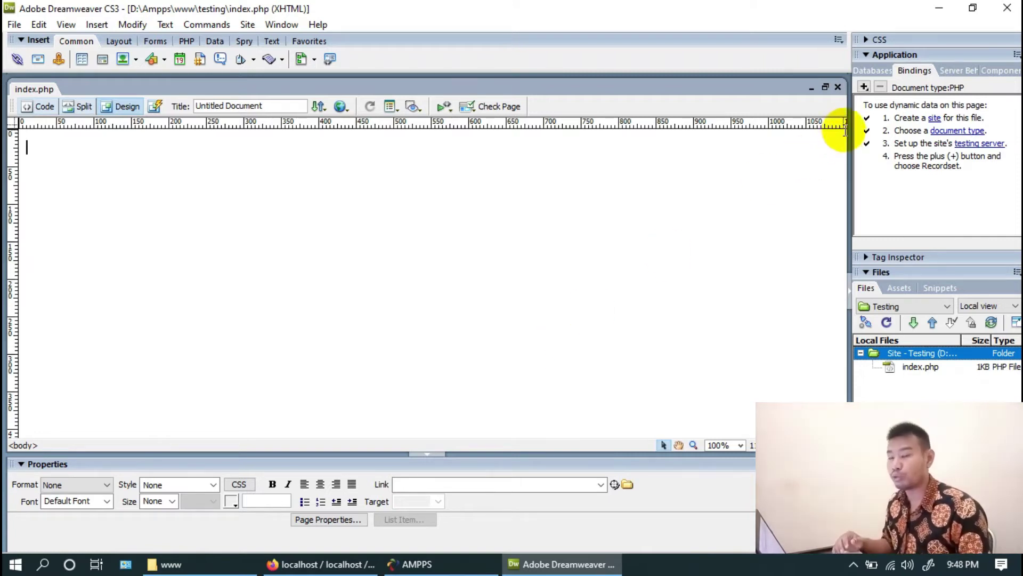
From the Databases panel, add MySQL connection koneksi with server localhost, user root and the account password
{"action": "left_click", "coordinate": [871, 72]}
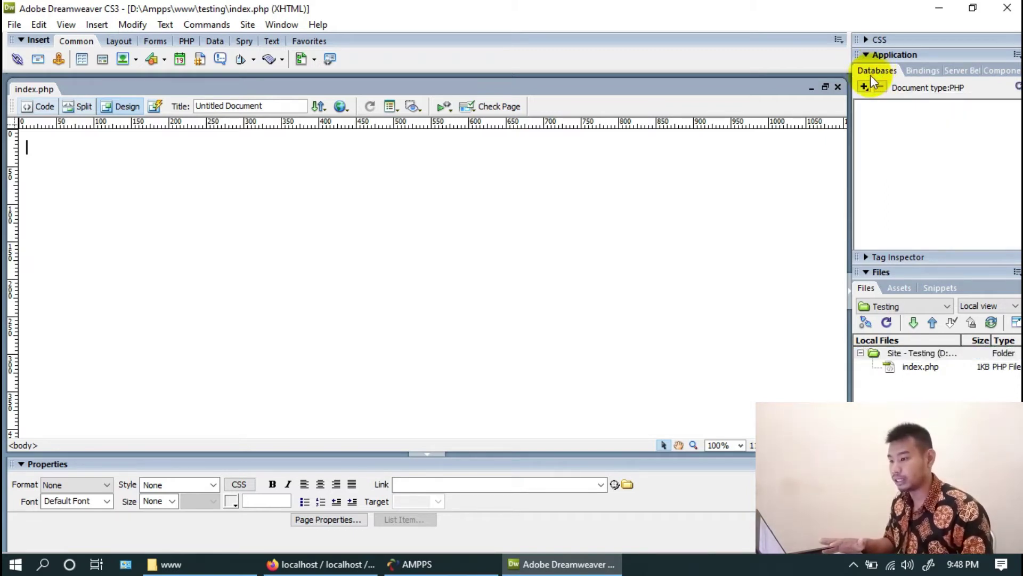
{"action": "left_click", "coordinate": [865, 86]}
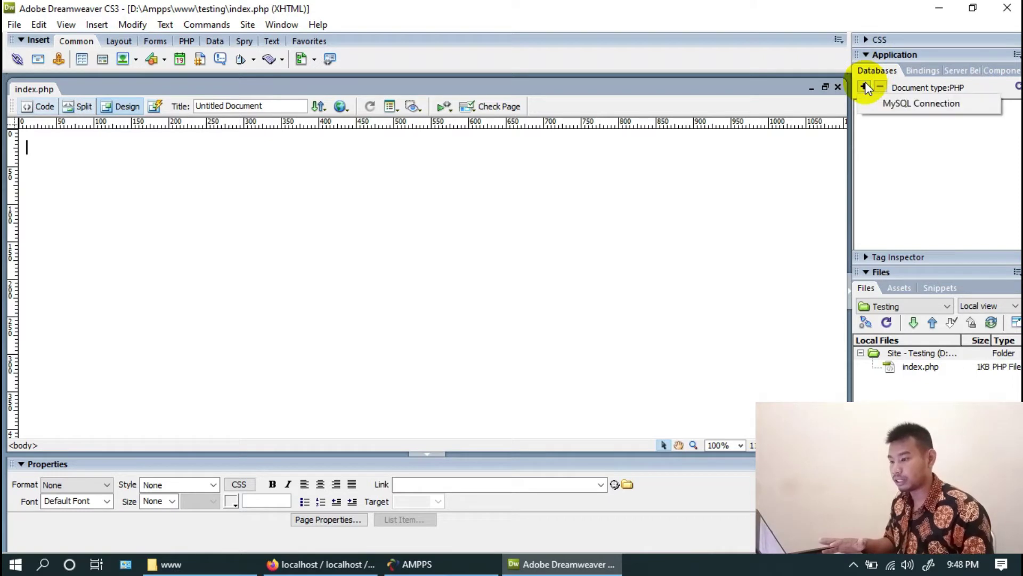
{"action": "left_click", "coordinate": [877, 100]}
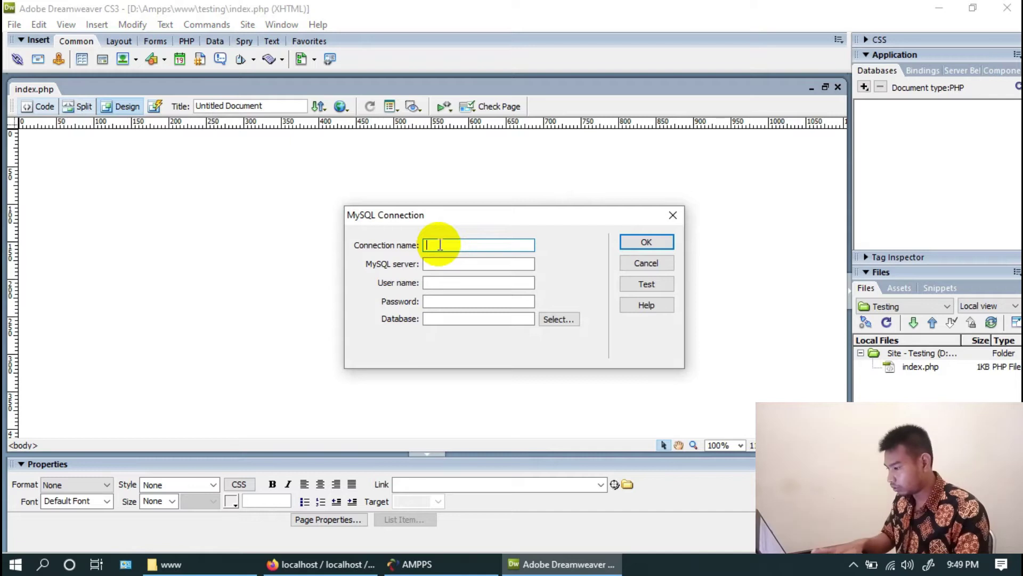
{"action": "type", "text": "koneksi"}
{"action": "left_click", "coordinate": [455, 263]}
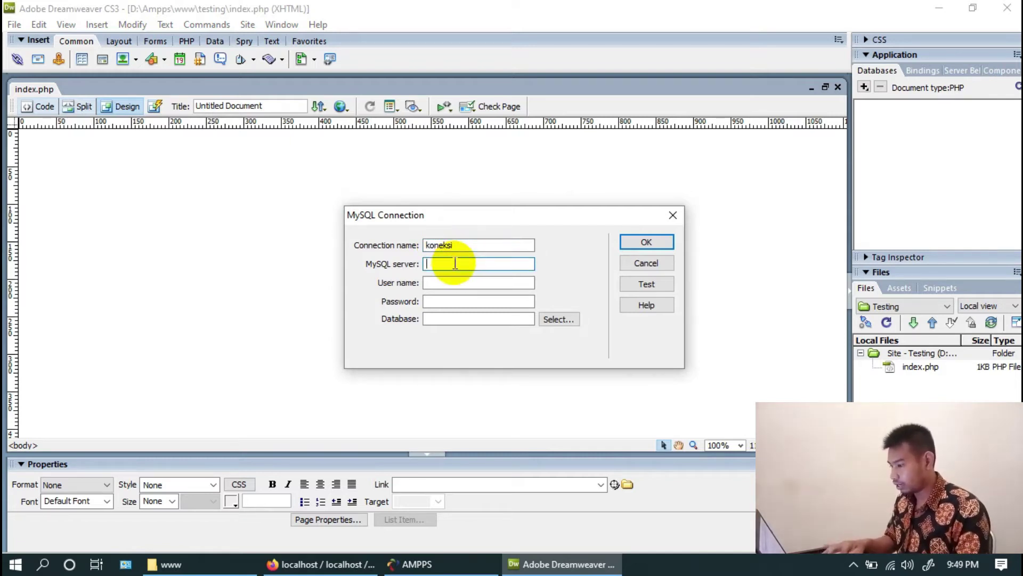
{"action": "type", "text": "localhost"}
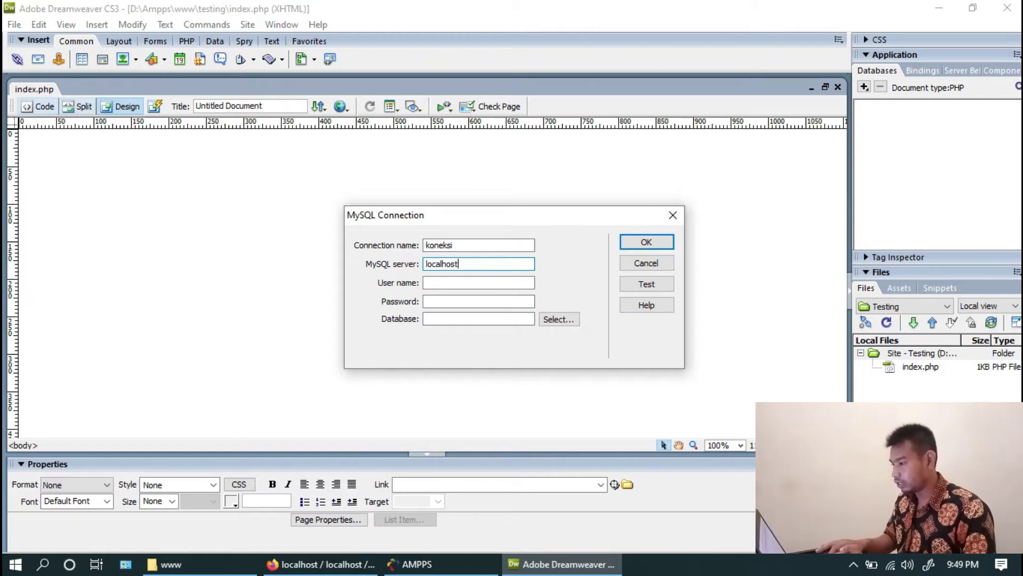
{"action": "left_click", "coordinate": [452, 281]}
{"action": "type", "text": "root"}
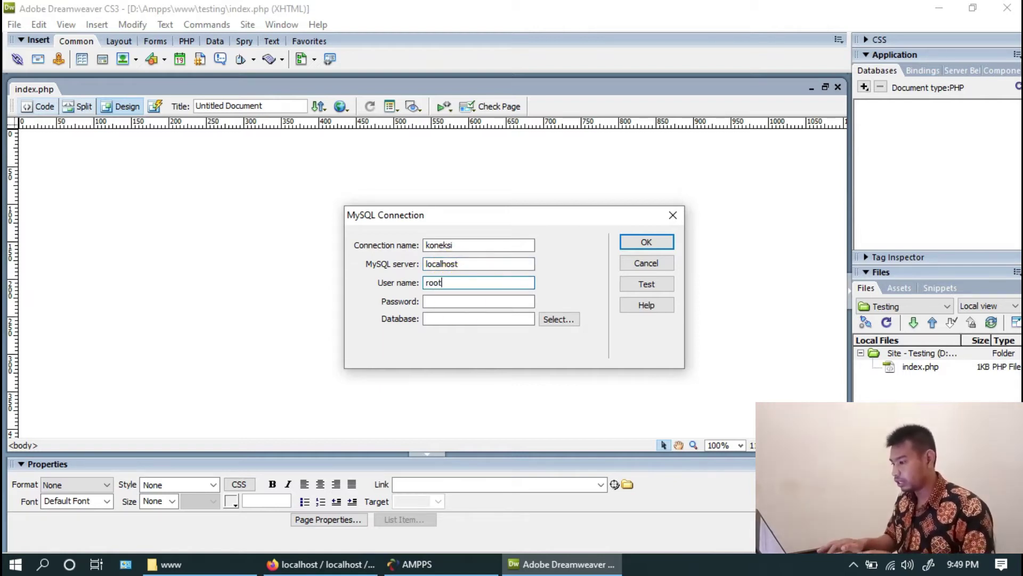
{"action": "left_click", "coordinate": [460, 302]}
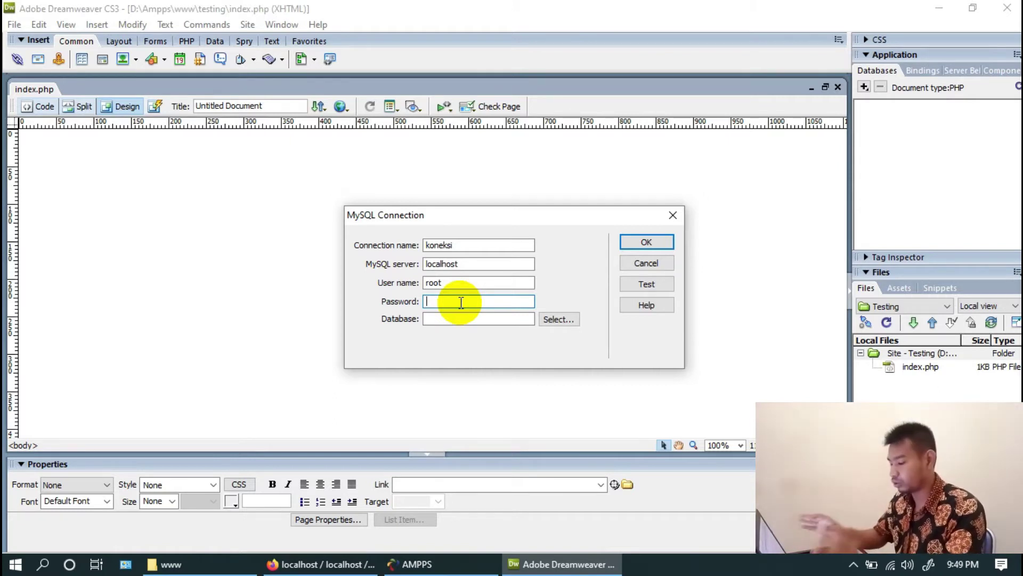
{"action": "type", "text": "m"}
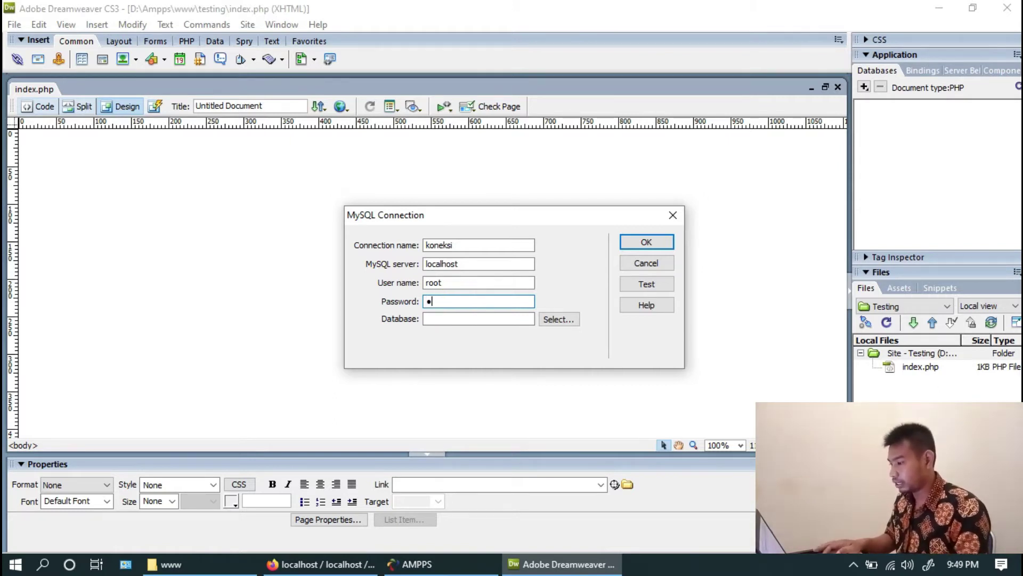
{"action": "left_click", "coordinate": [548, 318]}
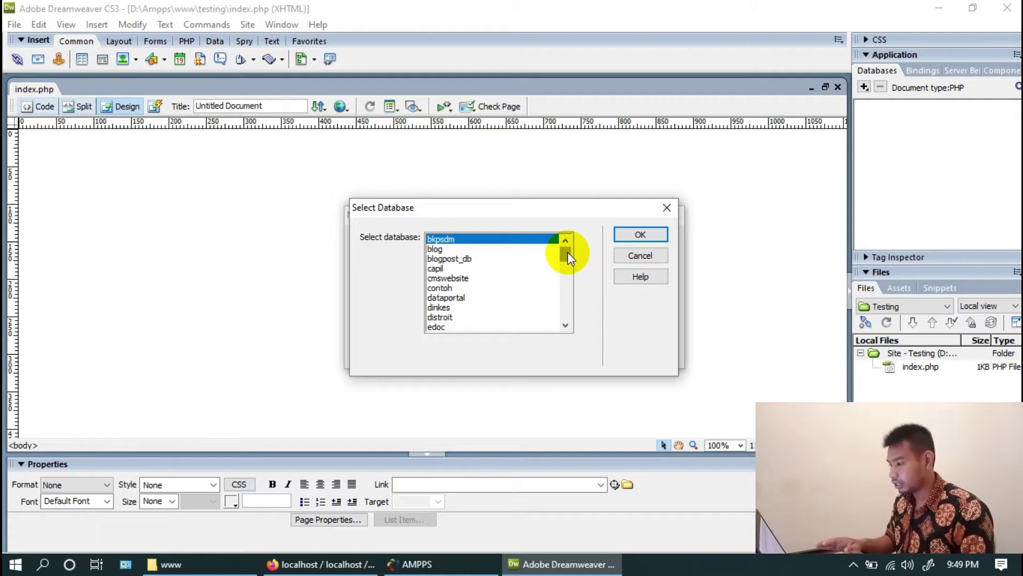
Choose the testing database for koneksi, test the connection successfully, and save it
{"action": "left_click_drag", "start_coordinate": [567, 252], "coordinate": [568, 256]}
{"action": "left_click", "coordinate": [481, 278]}
{"action": "key", "text": "i"}
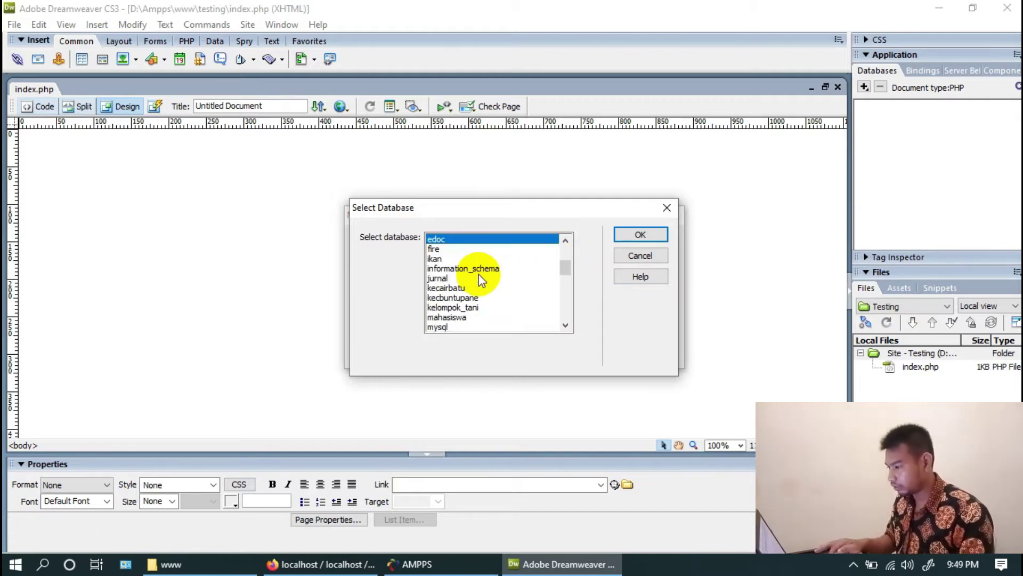
{"action": "key", "text": "s"}
{"action": "key", "text": "r"}
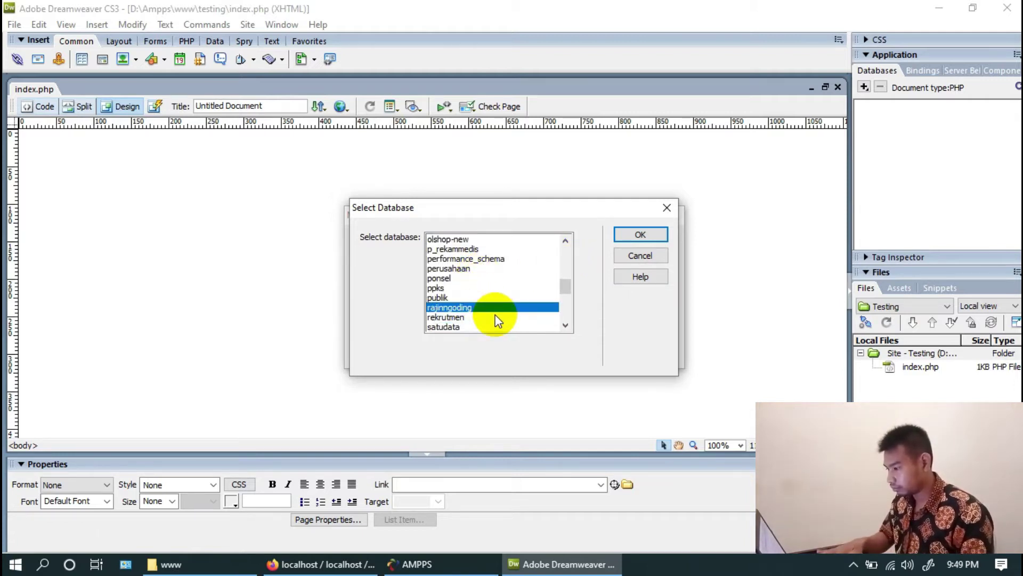
{"action": "key", "text": "s"}
{"action": "key", "text": "t"}
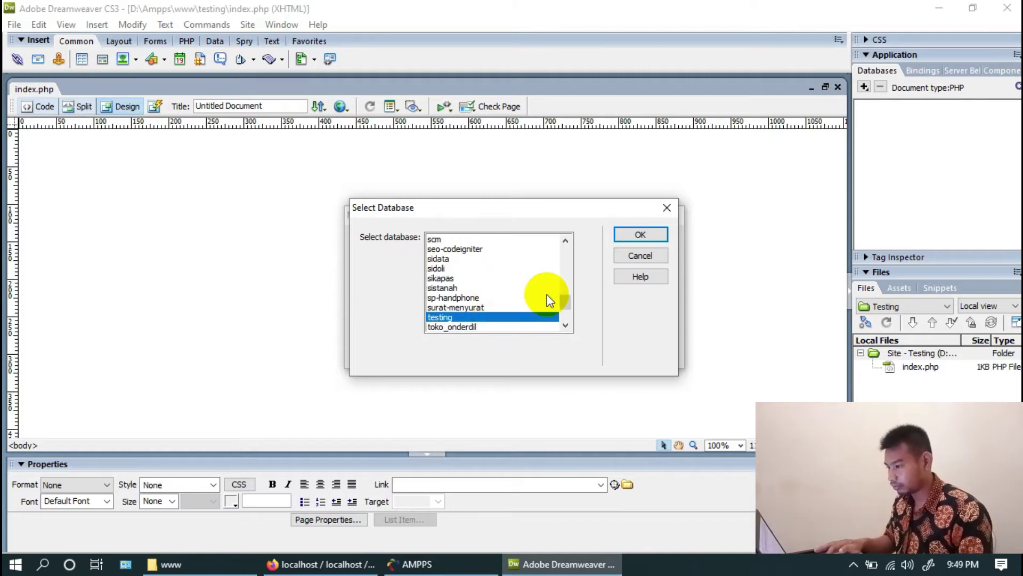
{"action": "left_click", "coordinate": [626, 230]}
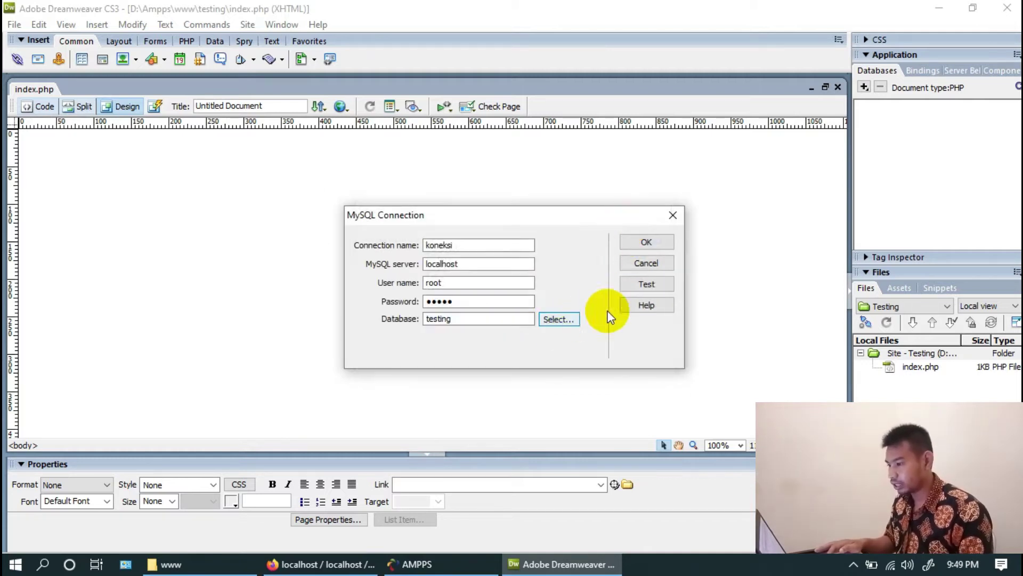
{"action": "left_click", "coordinate": [645, 283]}
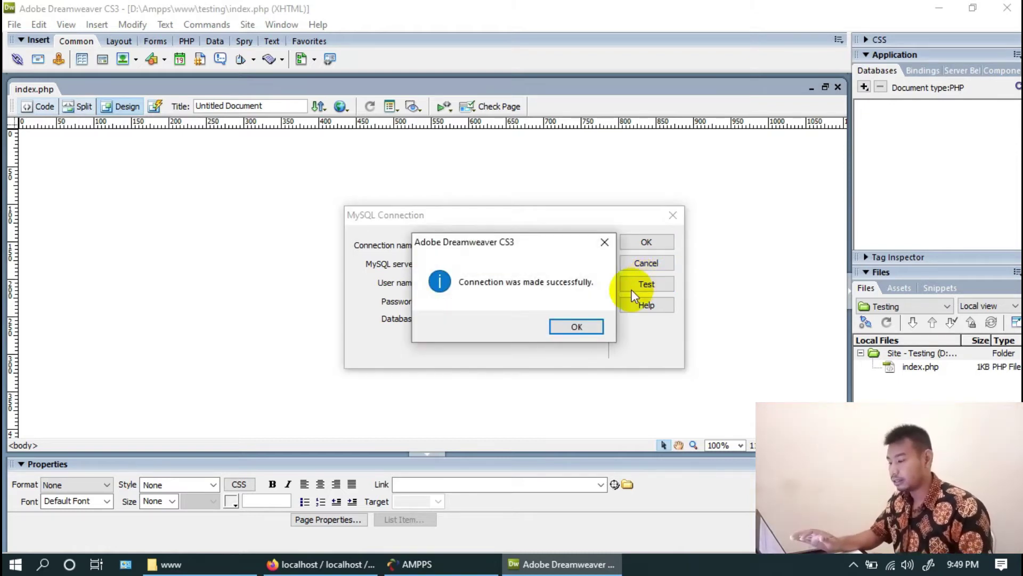
{"action": "left_click", "coordinate": [583, 328]}
{"action": "left_click", "coordinate": [657, 246]}
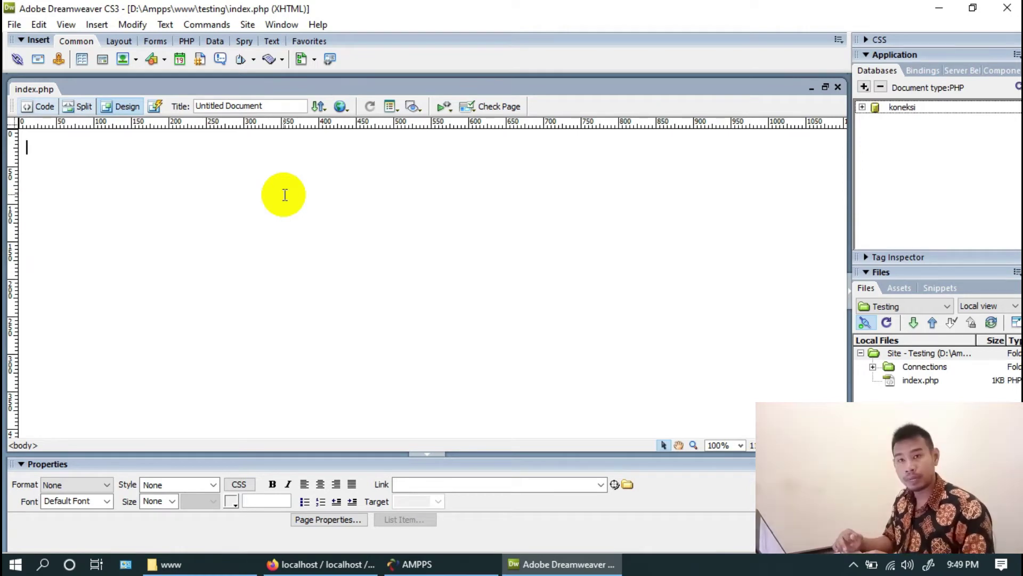
Insert a Recordset named tambah using koneksi and table pegawai, sorted by id ascending
{"action": "left_click", "coordinate": [101, 24]}
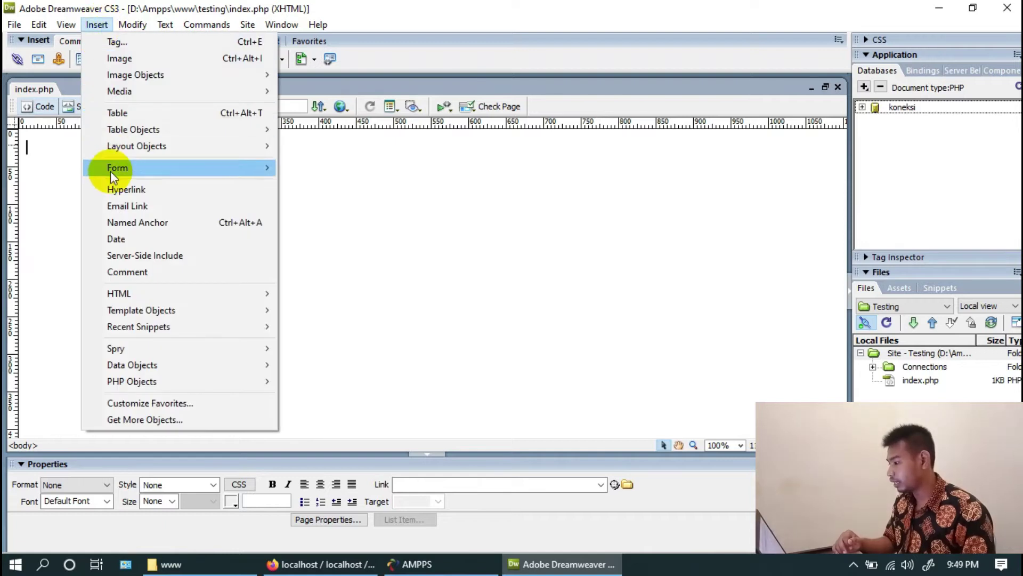
{"action": "mouse_move", "coordinate": [127, 366]}
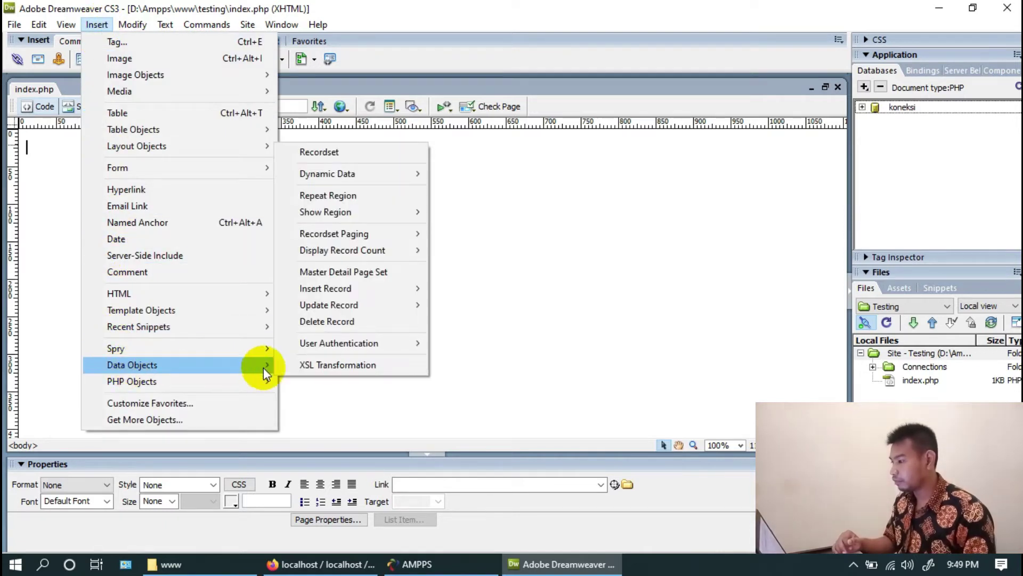
{"action": "left_click", "coordinate": [323, 153]}
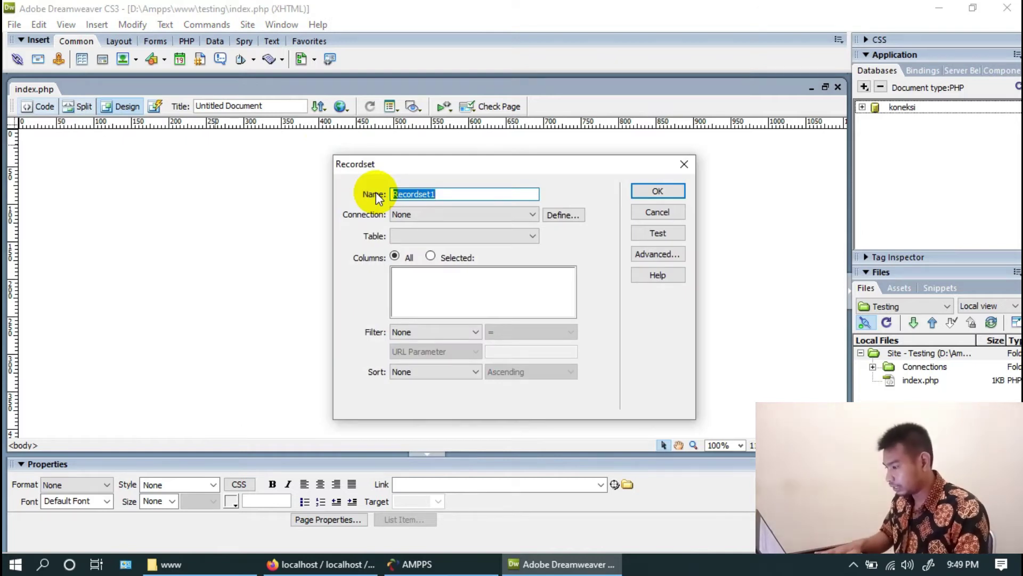
{"action": "type", "text": "tambah"}
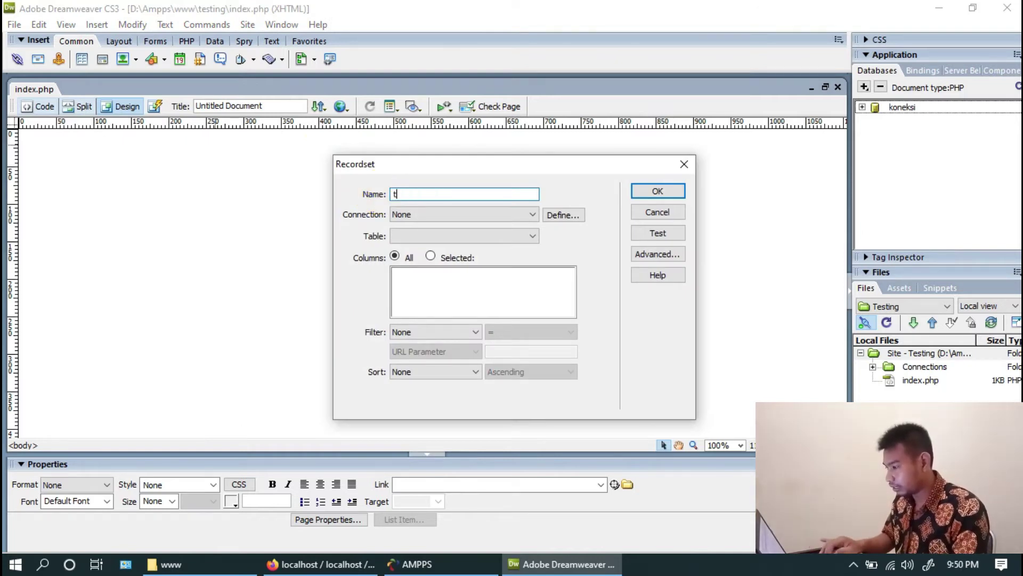
{"action": "left_click", "coordinate": [517, 214]}
{"action": "left_click", "coordinate": [507, 236]}
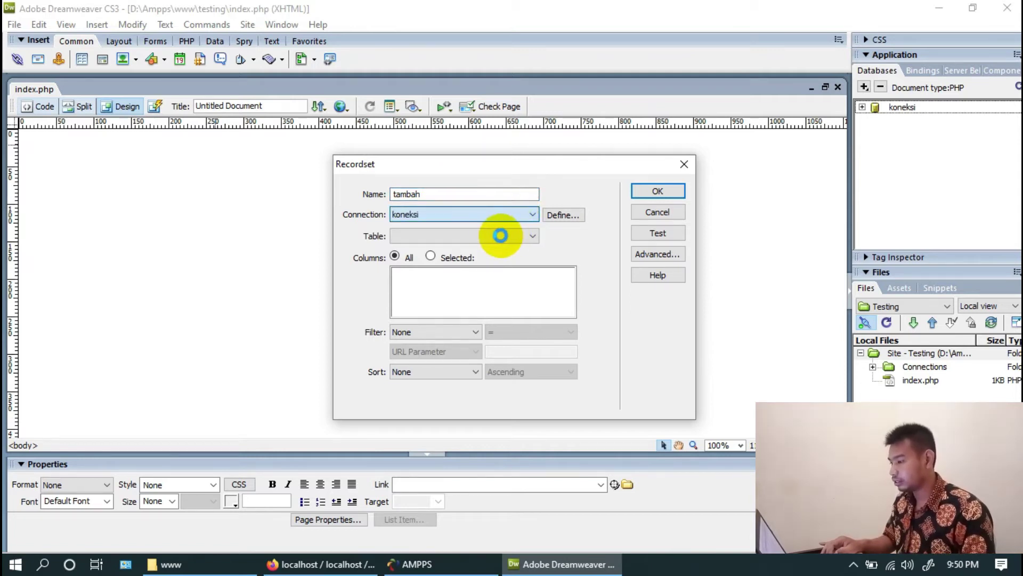
{"action": "left_click", "coordinate": [436, 366]}
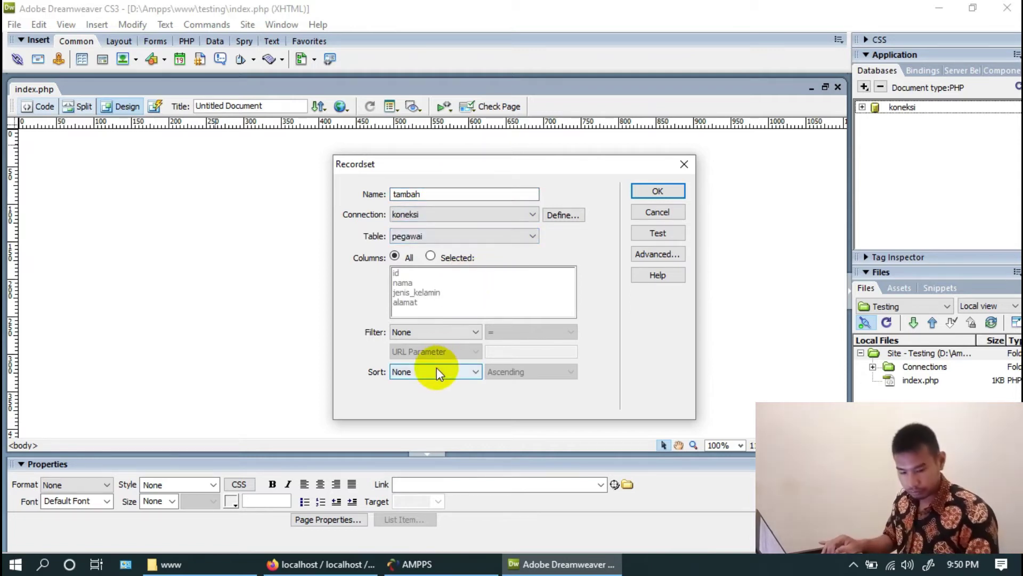
{"action": "left_click", "coordinate": [436, 370]}
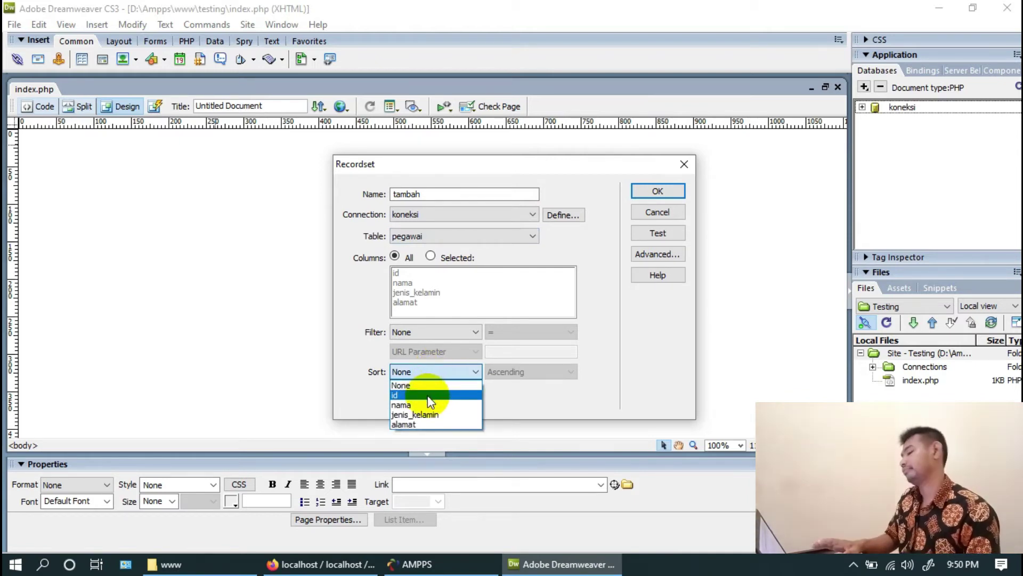
{"action": "left_click", "coordinate": [427, 395]}
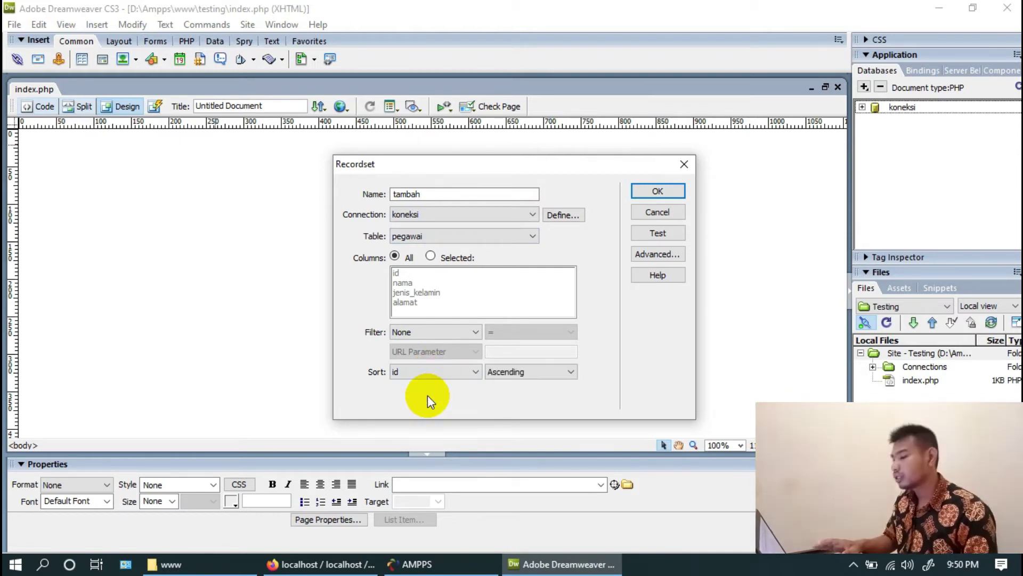
{"action": "left_click", "coordinate": [642, 195]}
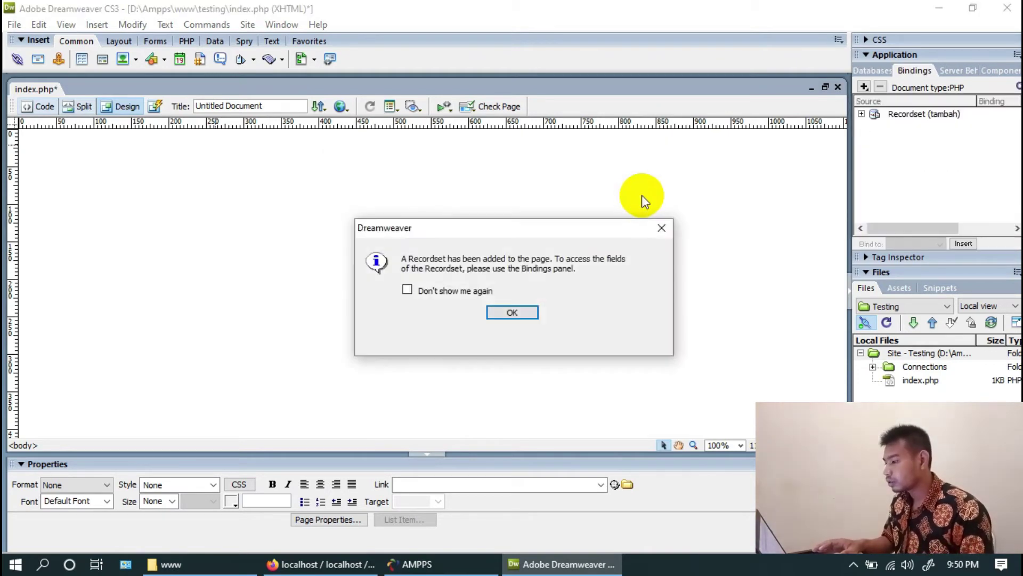
{"action": "left_click", "coordinate": [520, 312]}
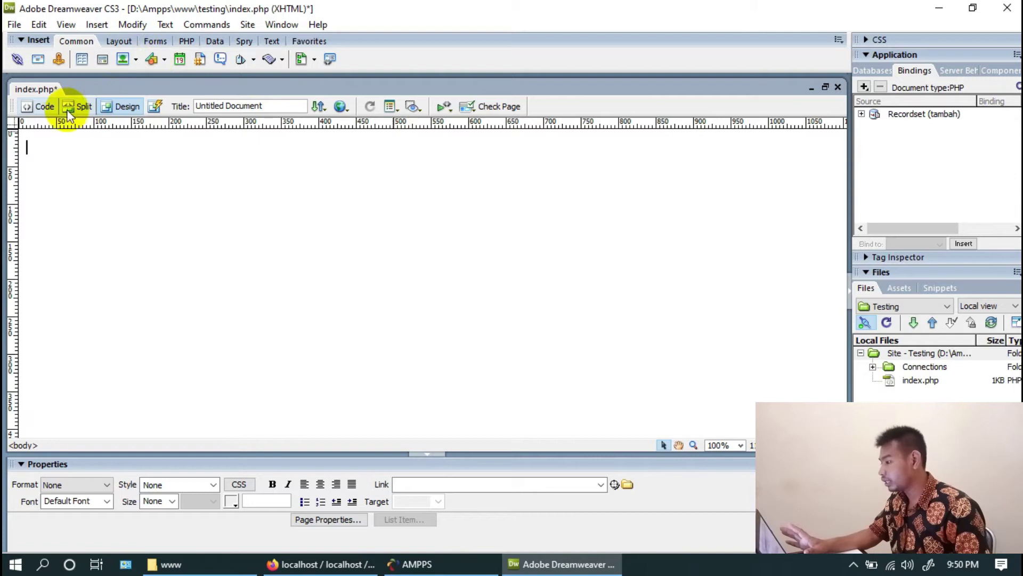
{"action": "left_click", "coordinate": [41, 106]}
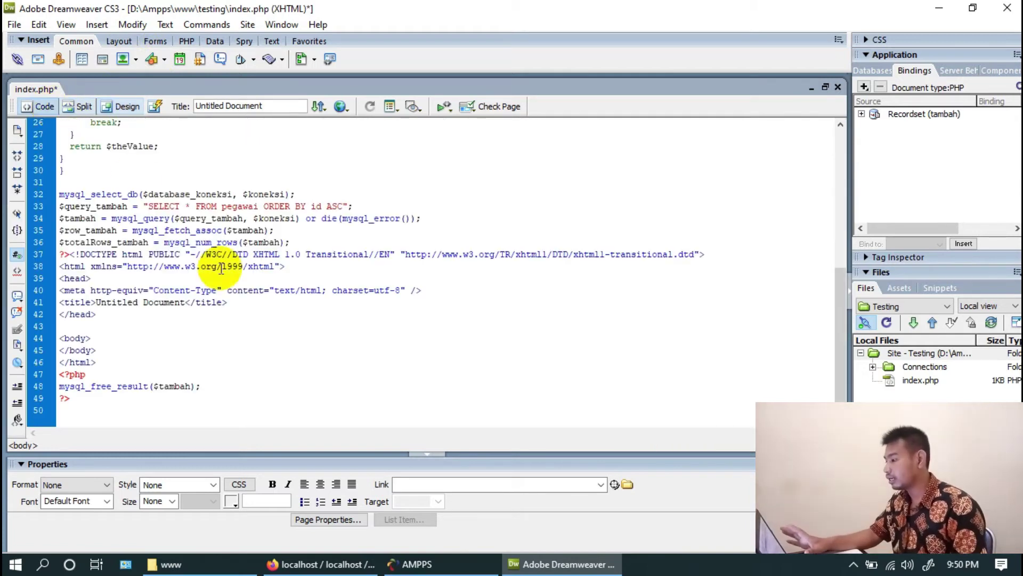
{"action": "left_click_drag", "start_coordinate": [103, 170], "coordinate": [201, 358]}
{"action": "left_click", "coordinate": [228, 379]}
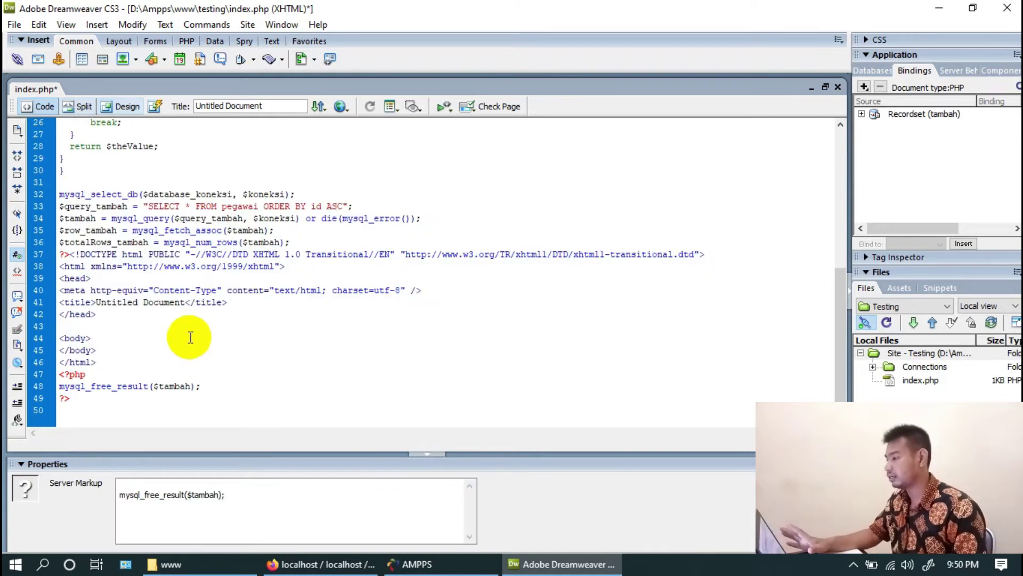
{"action": "left_click", "coordinate": [117, 112]}
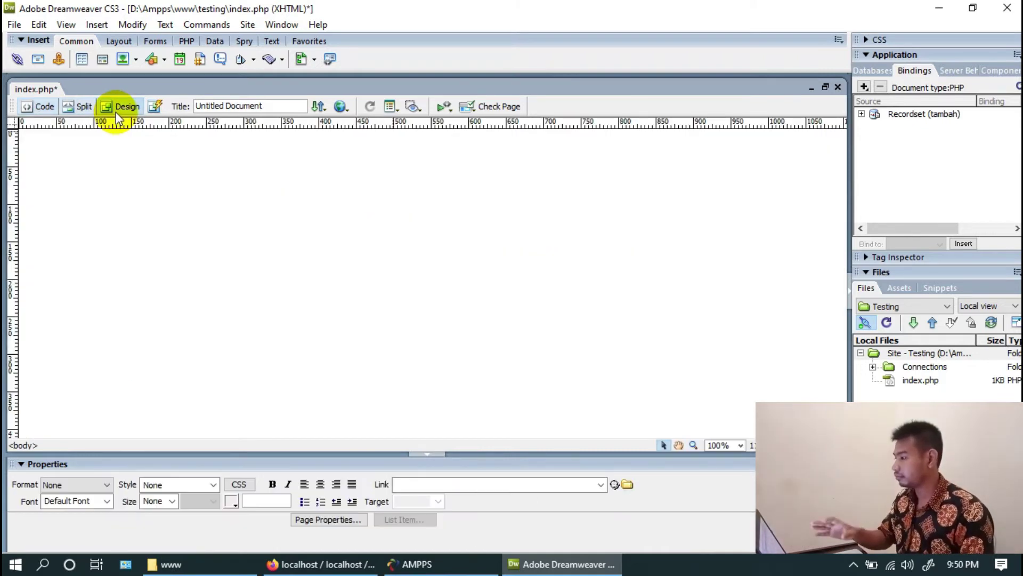
{"action": "left_click", "coordinate": [97, 27]}
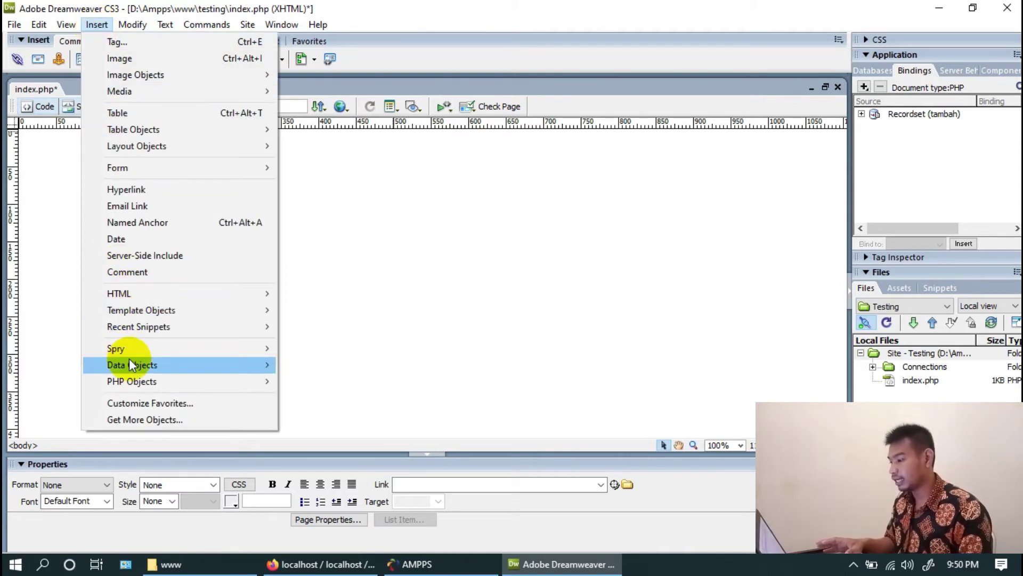
Open the Record Insertion Form Wizard with connection koneksi and show jenis_kelamin as a Radio group
{"action": "mouse_move", "coordinate": [129, 358]}
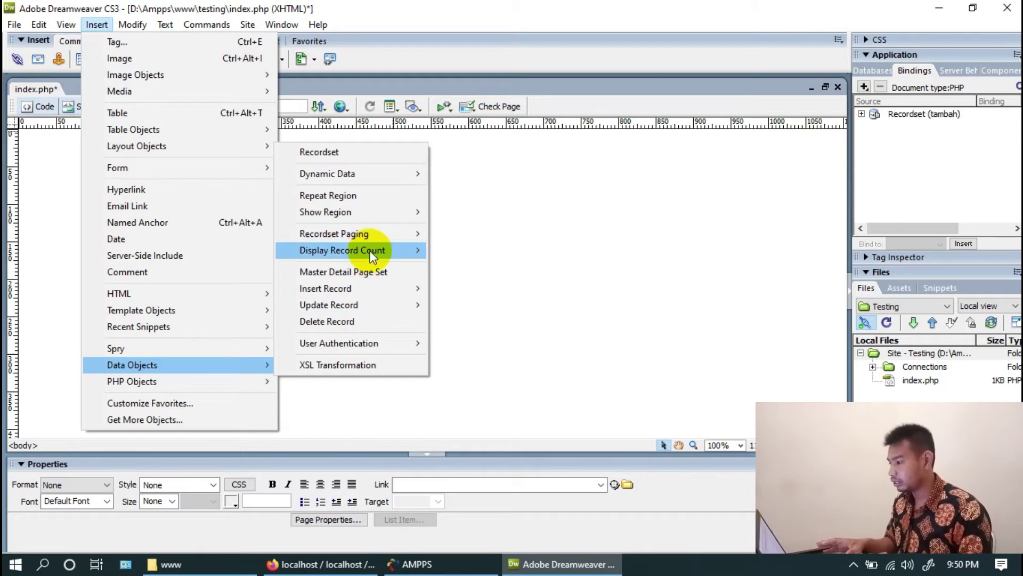
{"action": "mouse_move", "coordinate": [370, 293]}
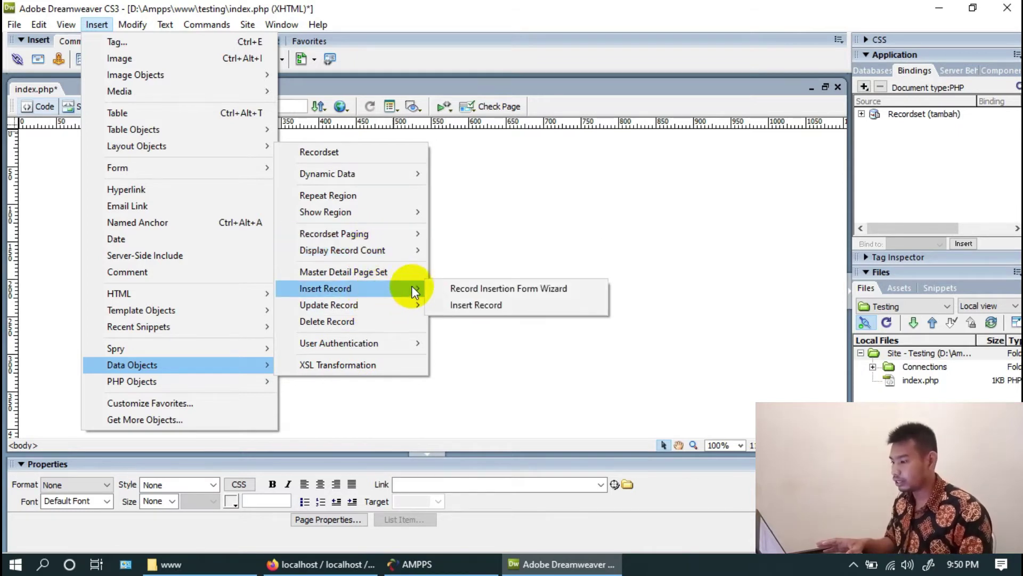
{"action": "left_click", "coordinate": [461, 288]}
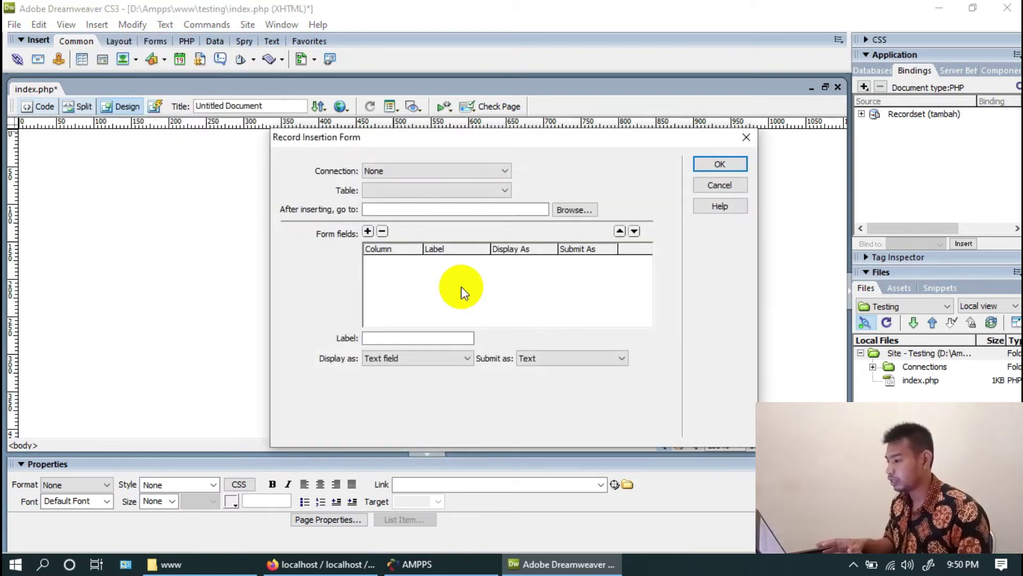
{"action": "left_click", "coordinate": [463, 172]}
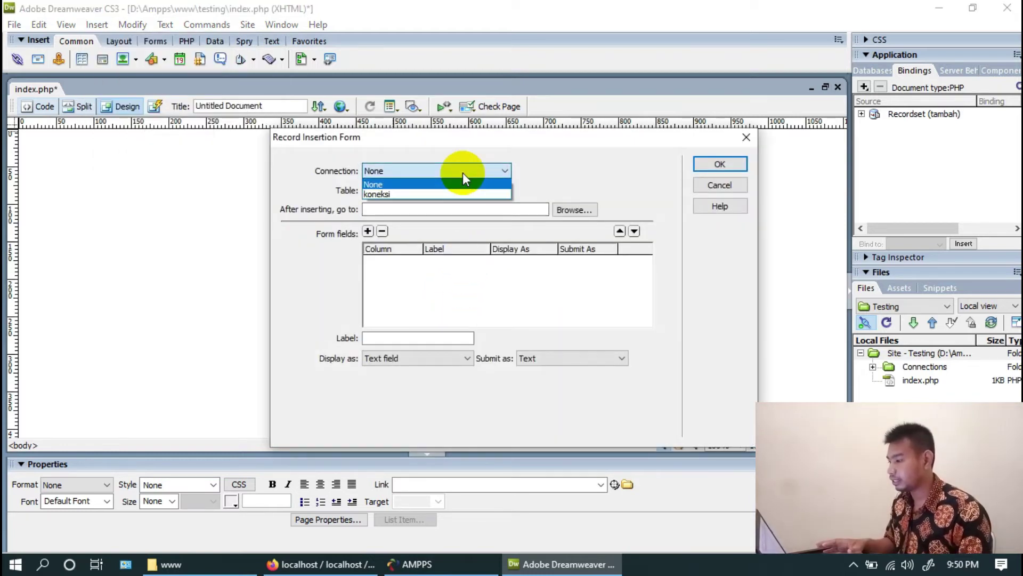
{"action": "left_click", "coordinate": [459, 193]}
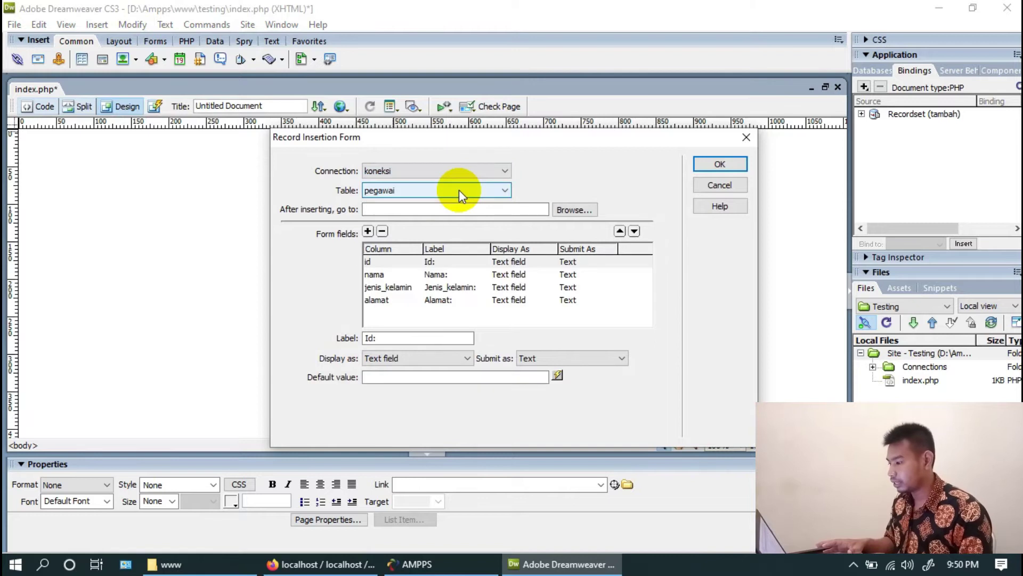
{"action": "left_click", "coordinate": [437, 287]}
{"action": "left_click", "coordinate": [430, 359]}
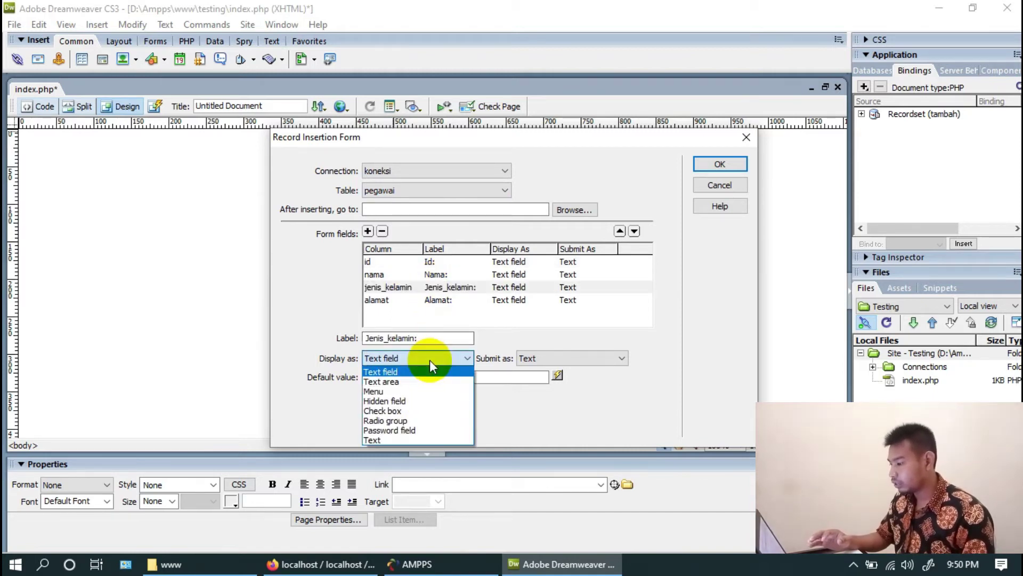
{"action": "left_click", "coordinate": [412, 420]}
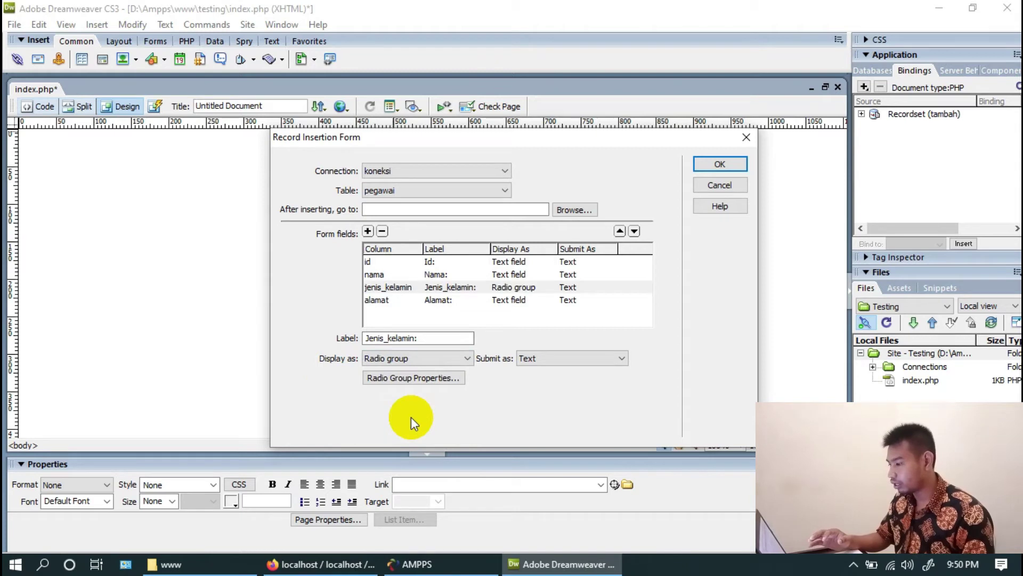
In Radio Group Properties, give the first option label and value Laki-laki
{"action": "left_click", "coordinate": [413, 378]}
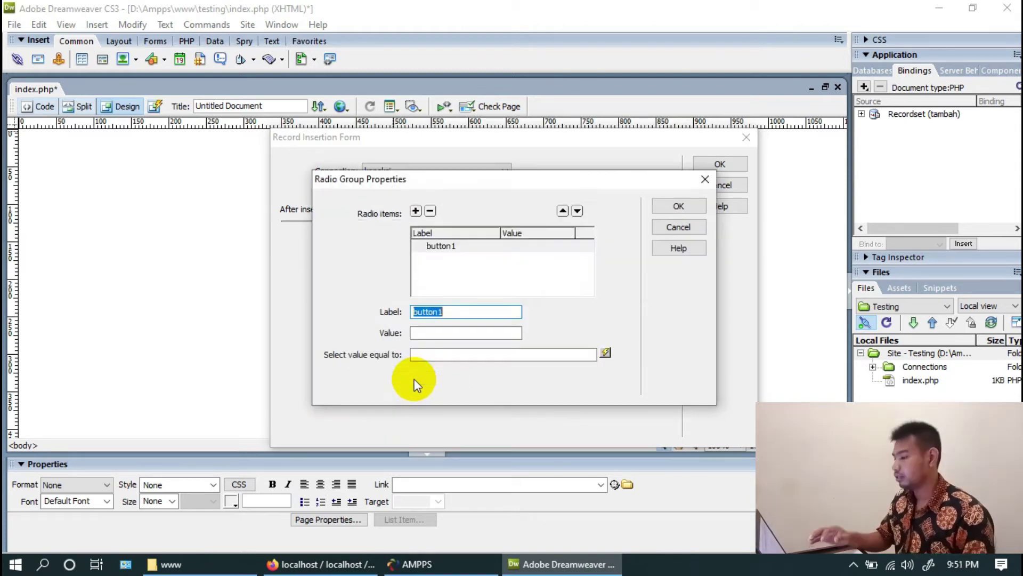
{"action": "type", "text": "Lak"}
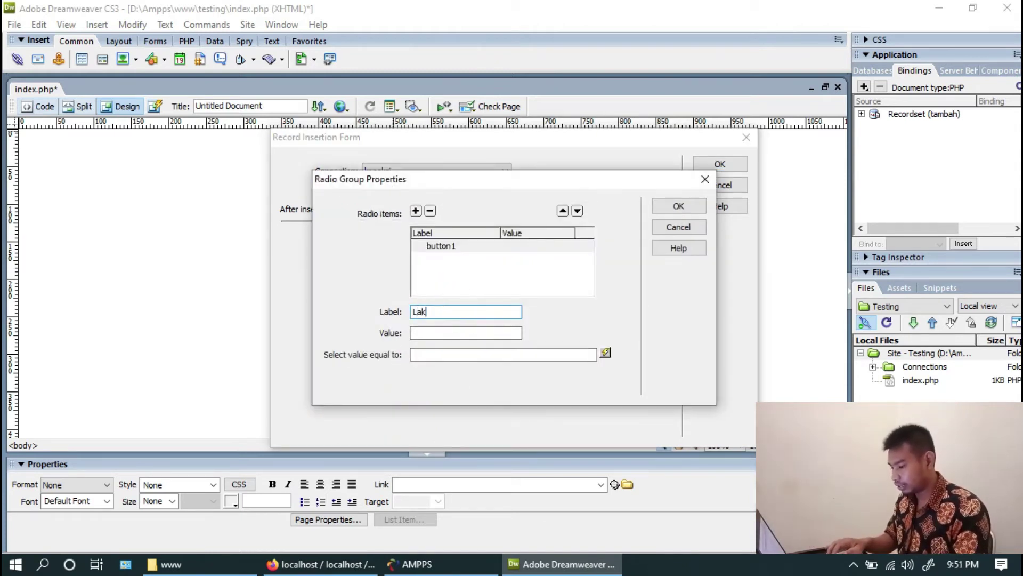
{"action": "key", "text": "ctrl+a"}
{"action": "key", "text": "ctrl+c"}
{"action": "left_click", "coordinate": [466, 333]}
{"action": "key", "text": "ctrl+v"}
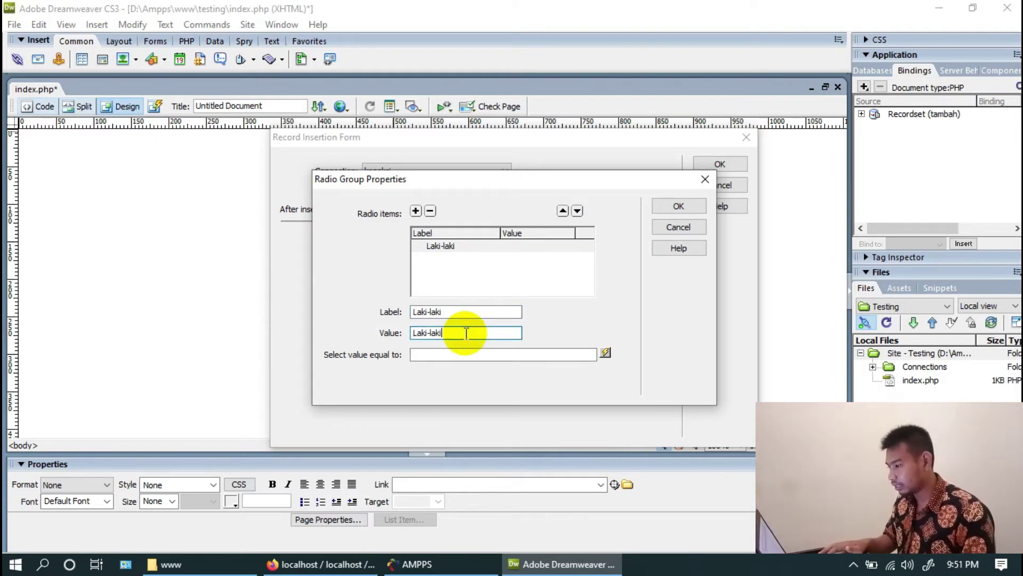
Add a second option with label and value Perempuan and confirm the radio group
{"action": "left_click", "coordinate": [417, 211]}
{"action": "left_click", "coordinate": [451, 310]}
{"action": "key", "text": "ctrl+a"}
{"action": "type", "text": "Peremp"}
{"action": "key", "text": "ctrl+a"}
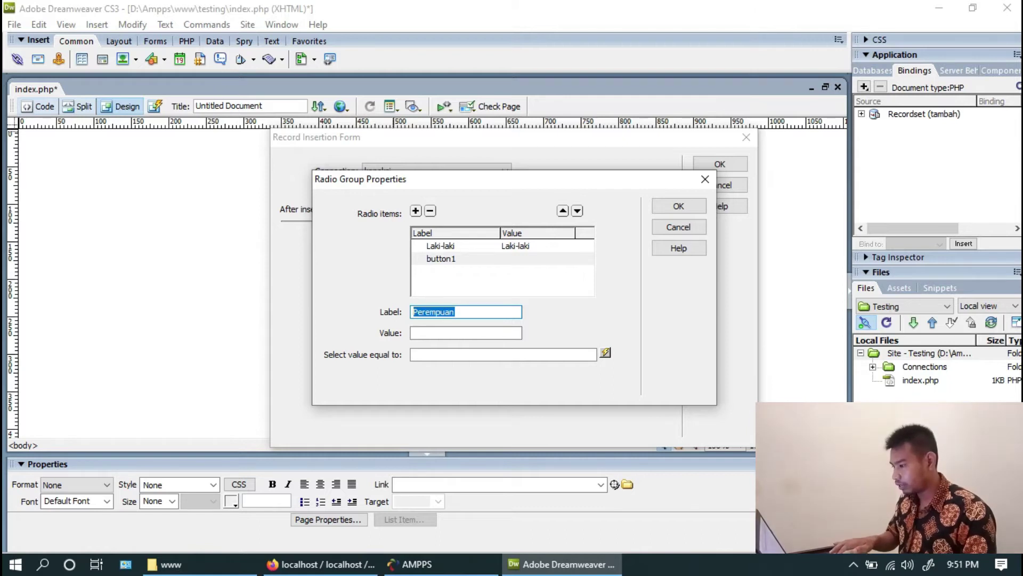
{"action": "left_click", "coordinate": [430, 331]}
{"action": "key", "text": "ctrl+v"}
{"action": "left_click", "coordinate": [679, 205]}
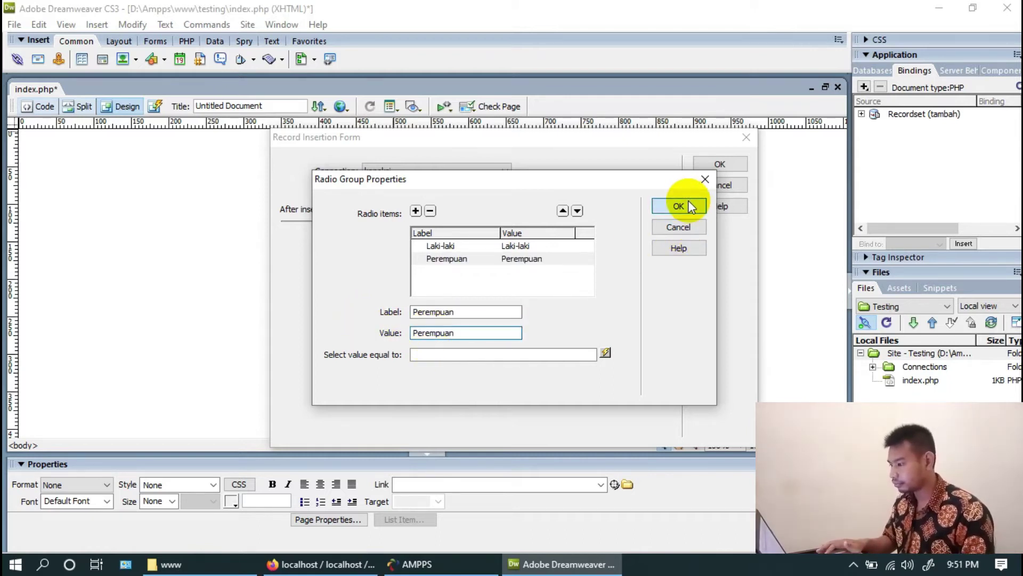